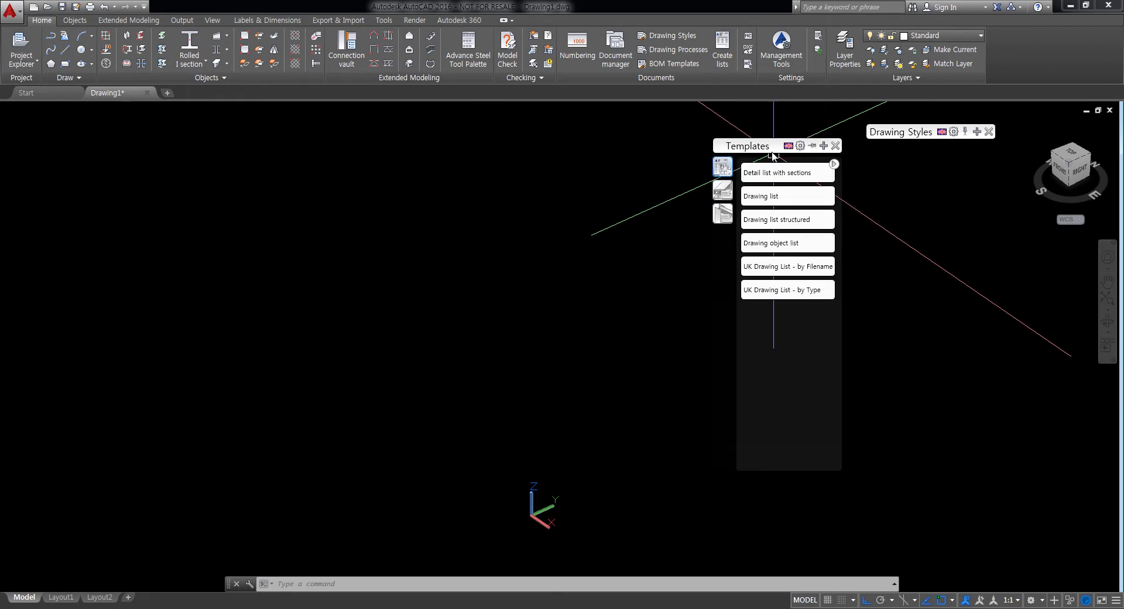
Step: Open the Connection vault and Advance Tool Palette and stack them with the Drawing Styles and Templates palettes beside the view cube
{"action": "left_click_drag", "start_coordinate": [767, 151], "coordinate": [912, 164]}
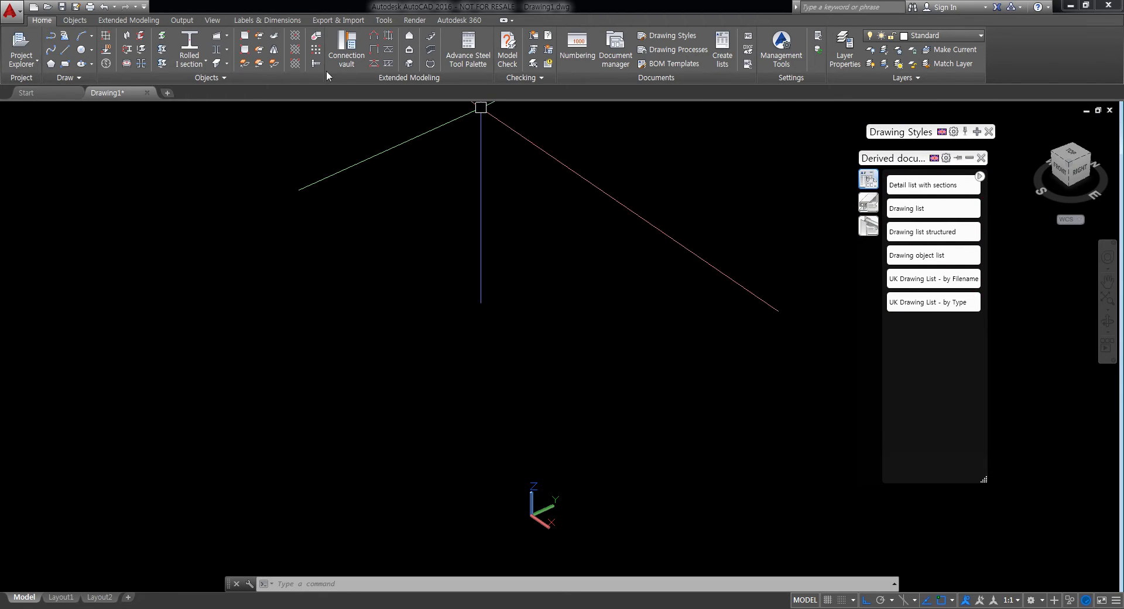
{"action": "left_click", "coordinate": [347, 50]}
{"action": "left_click", "coordinate": [289, 141]}
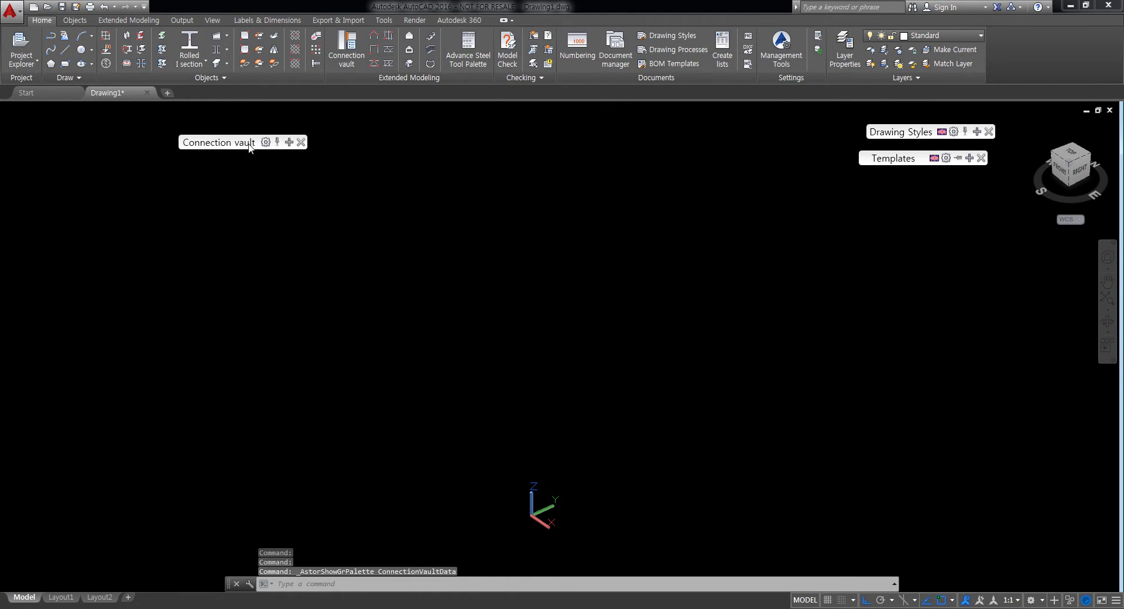
{"action": "left_click_drag", "start_coordinate": [249, 144], "coordinate": [971, 186]}
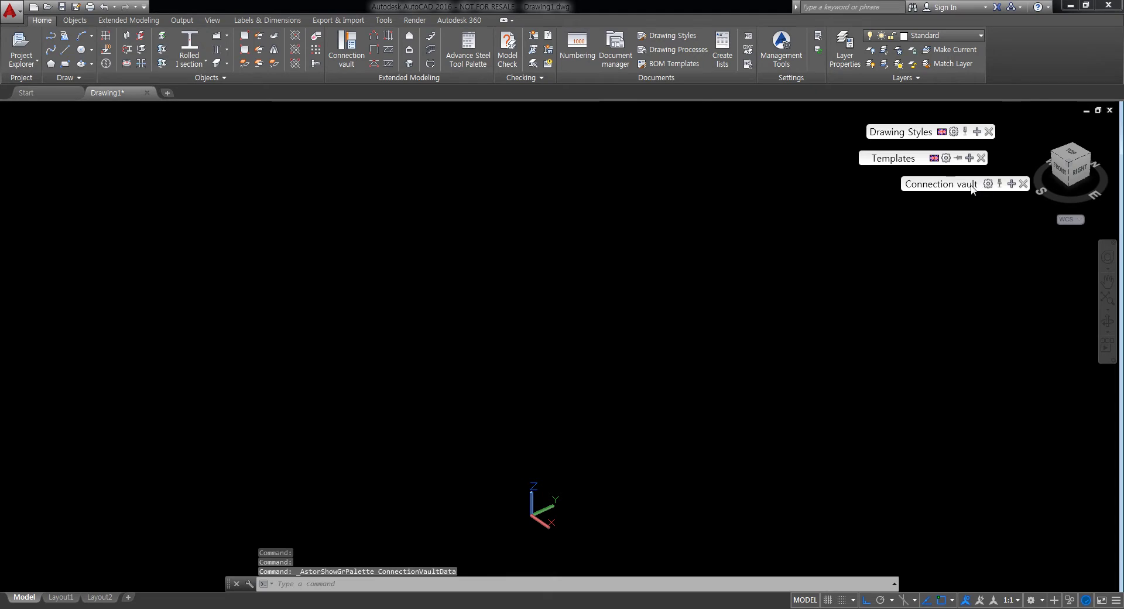
{"action": "left_click", "coordinate": [474, 56]}
{"action": "mouse_move", "coordinate": [326, 147]}
{"action": "left_mouse_down"}
{"action": "mouse_move", "coordinate": [846, 246]}
{"action": "mouse_move", "coordinate": [968, 233]}
{"action": "mouse_move", "coordinate": [960, 176]}
{"action": "mouse_move", "coordinate": [922, 177]}
{"action": "mouse_move", "coordinate": [958, 122]}
{"action": "left_mouse_up"}
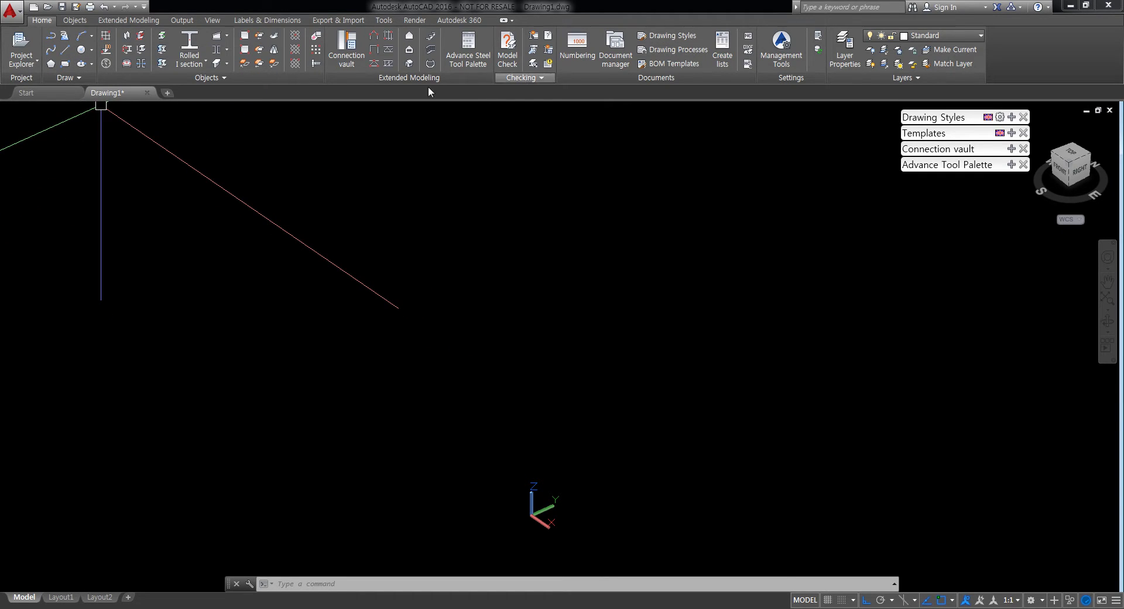
Step: Create a rectangular building grid from the origin with the default diagonal point of 18000,12000
{"action": "left_click", "coordinate": [107, 44]}
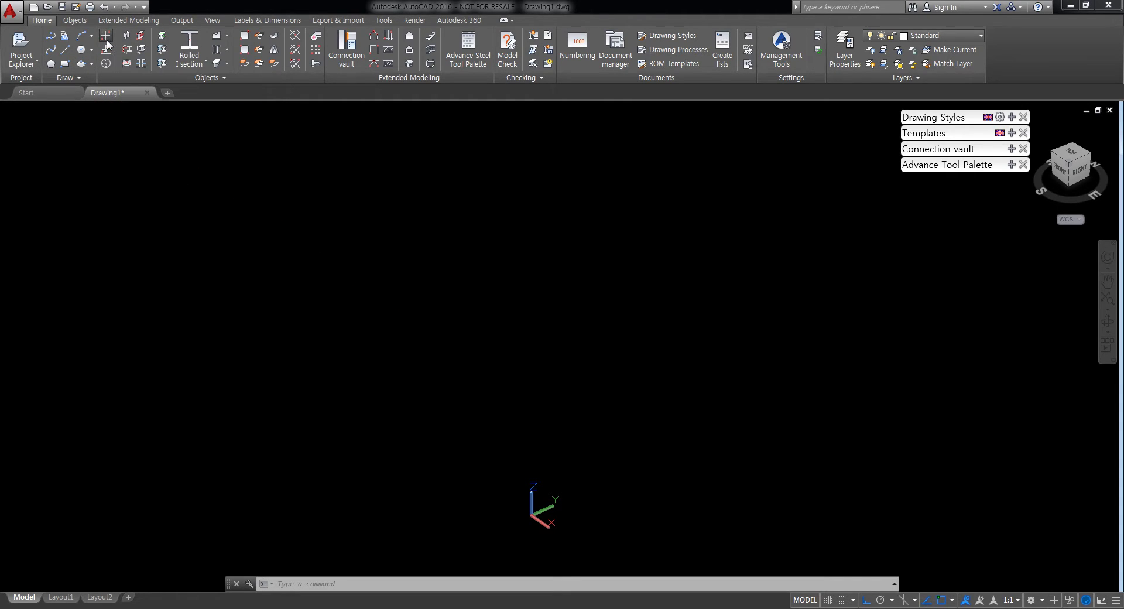
{"action": "left_click", "coordinate": [327, 370]}
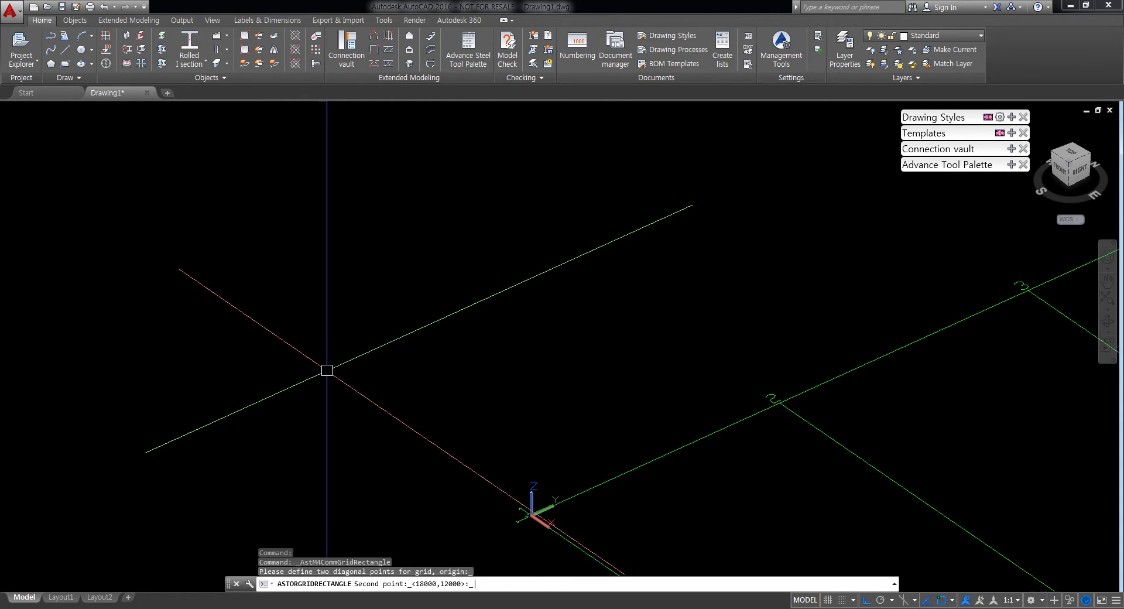
{"action": "key", "text": "Return"}
{"action": "middle_click_drag", "start_coordinate": [750, 445], "coordinate": [419, 403]}
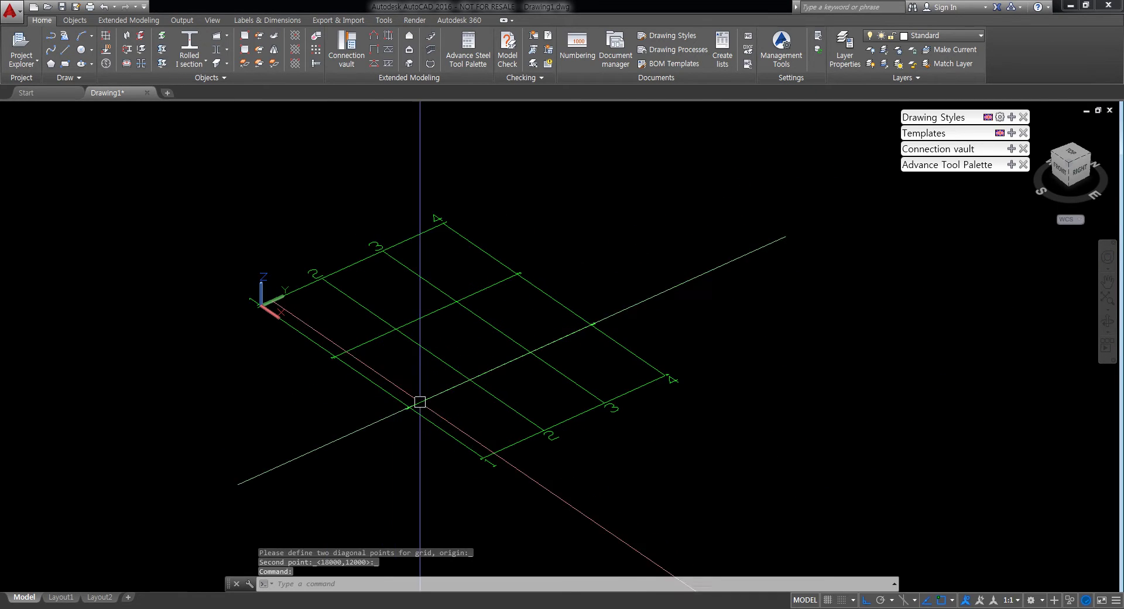
{"action": "middle_click_drag", "start_coordinate": [426, 445], "coordinate": [502, 464]}
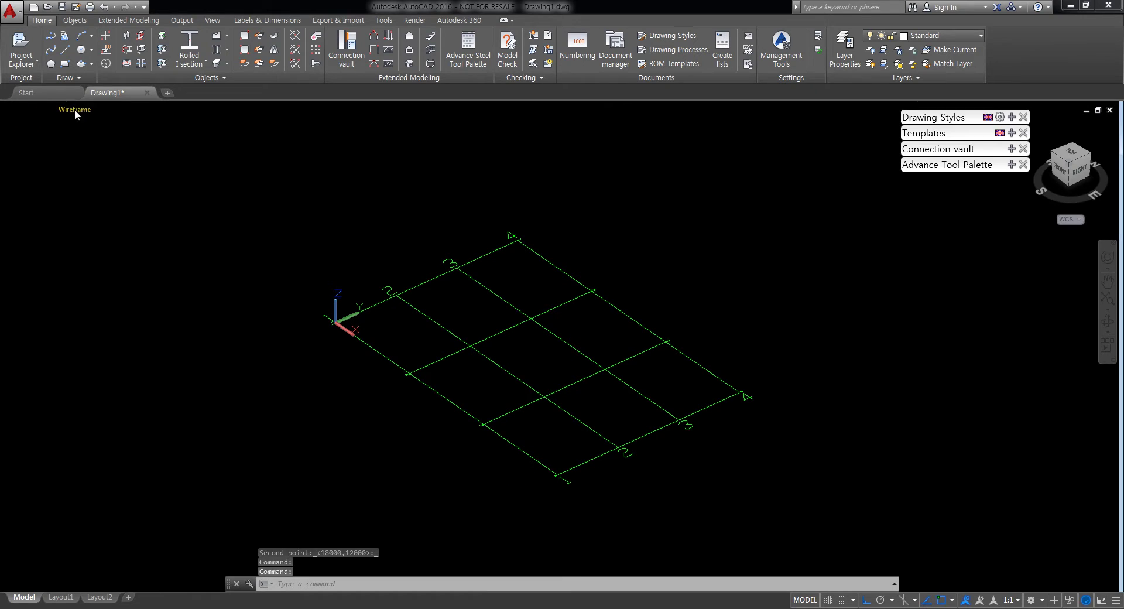
Step: Switch the model view to SW Isometric
{"action": "left_click", "coordinate": [40, 110]}
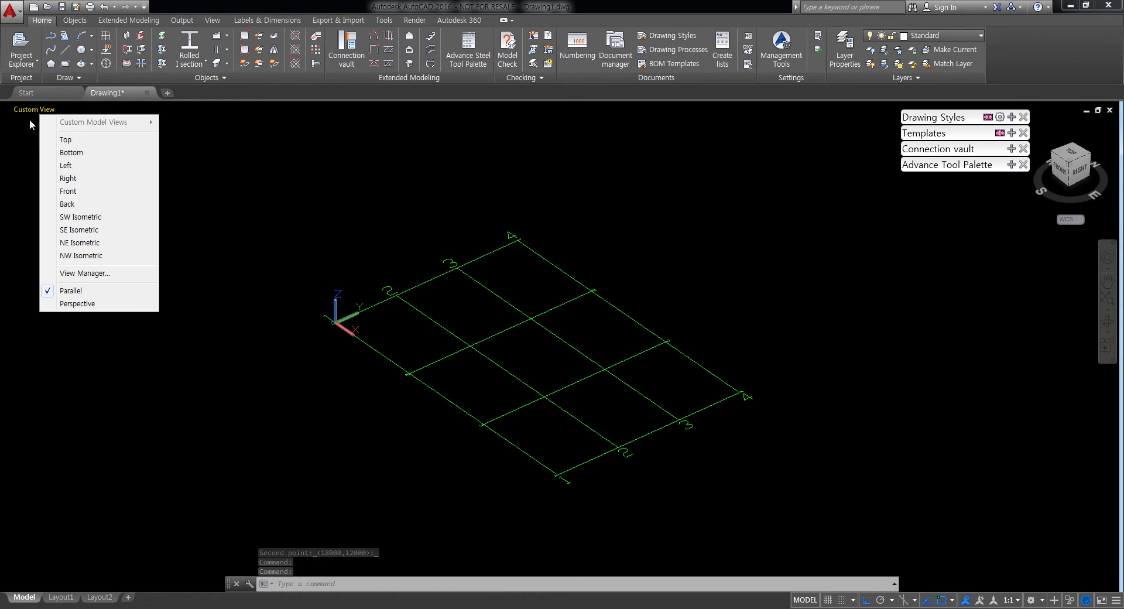
{"action": "left_click", "coordinate": [80, 217]}
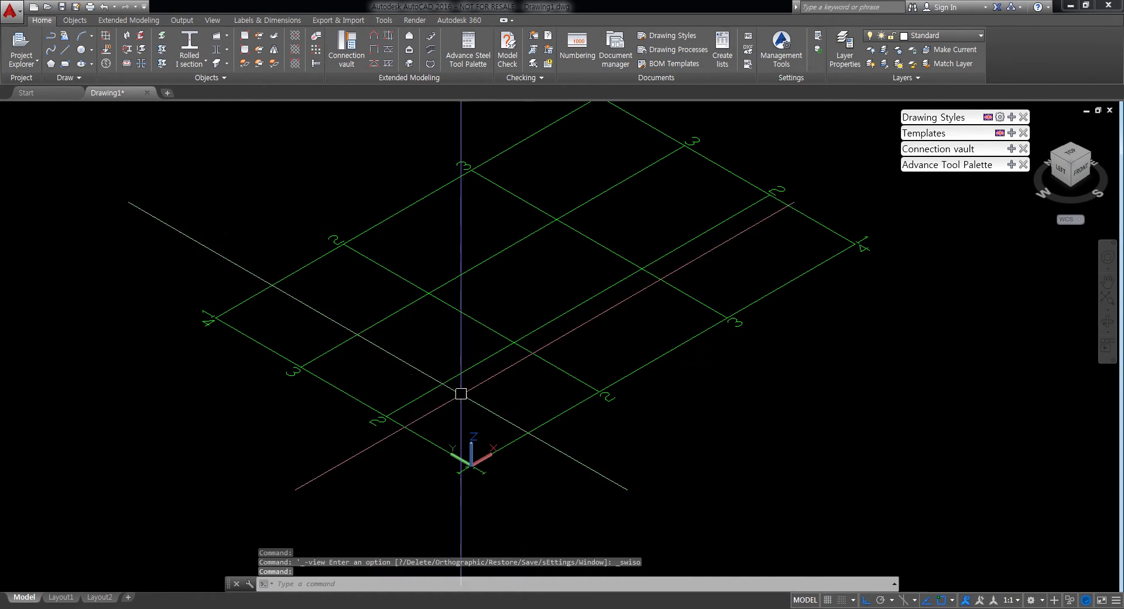
{"action": "middle_click_drag", "start_coordinate": [594, 481], "coordinate": [570, 508]}
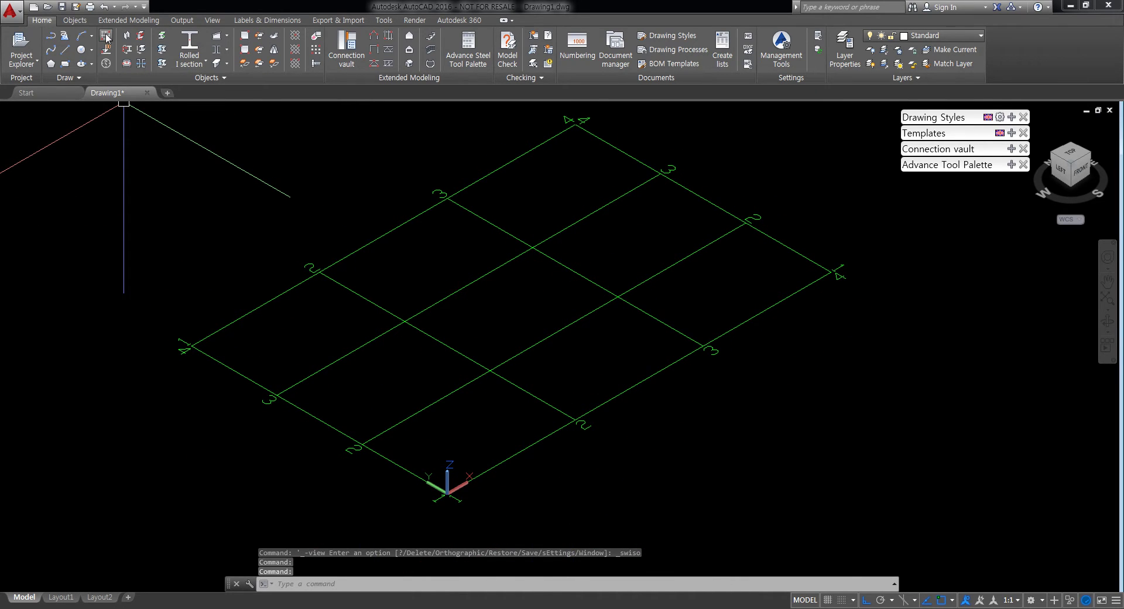
{"action": "middle_click_drag", "start_coordinate": [355, 237], "coordinate": [342, 254]}
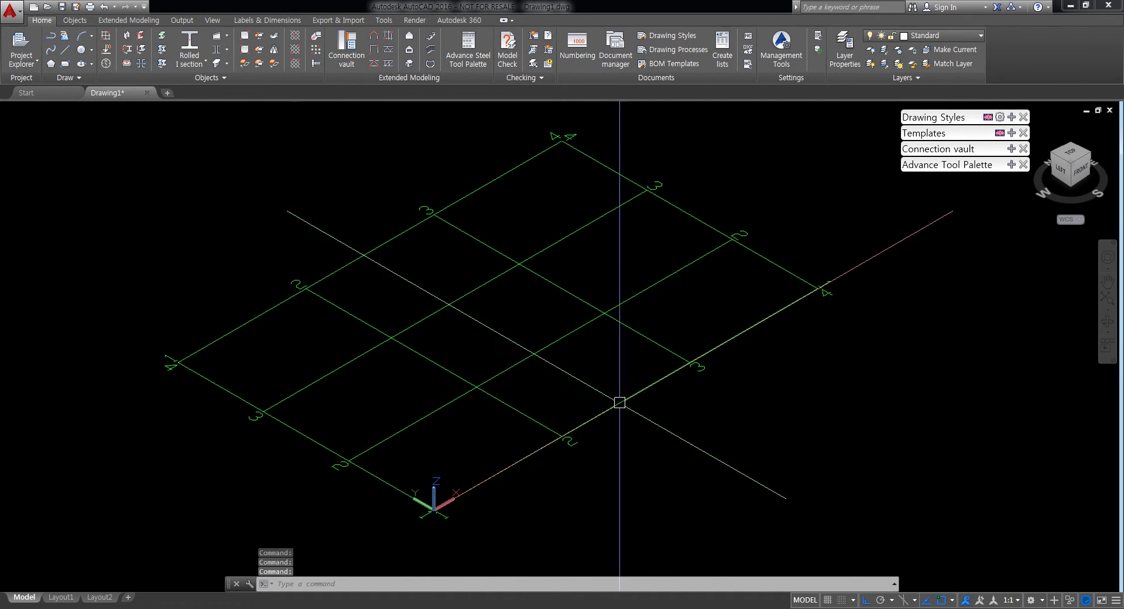
Step: Delete the whole rectangular grid
{"action": "middle_click_drag", "start_coordinate": [756, 464], "coordinate": [731, 474]}
{"action": "left_click", "coordinate": [748, 455]}
{"action": "left_click", "coordinate": [533, 336]}
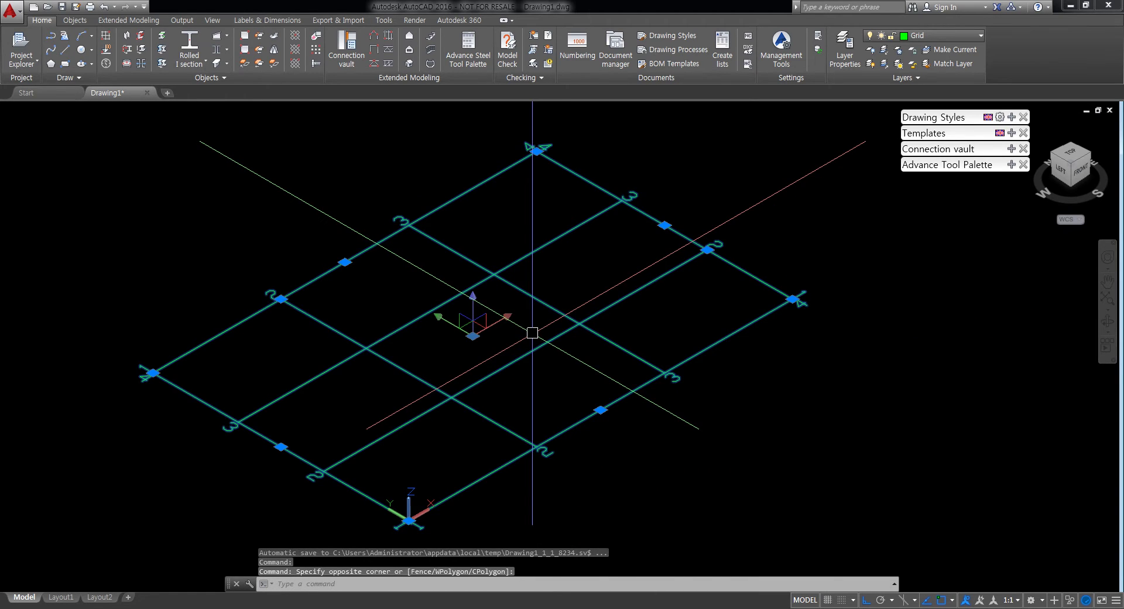
{"action": "key", "text": "Delete"}
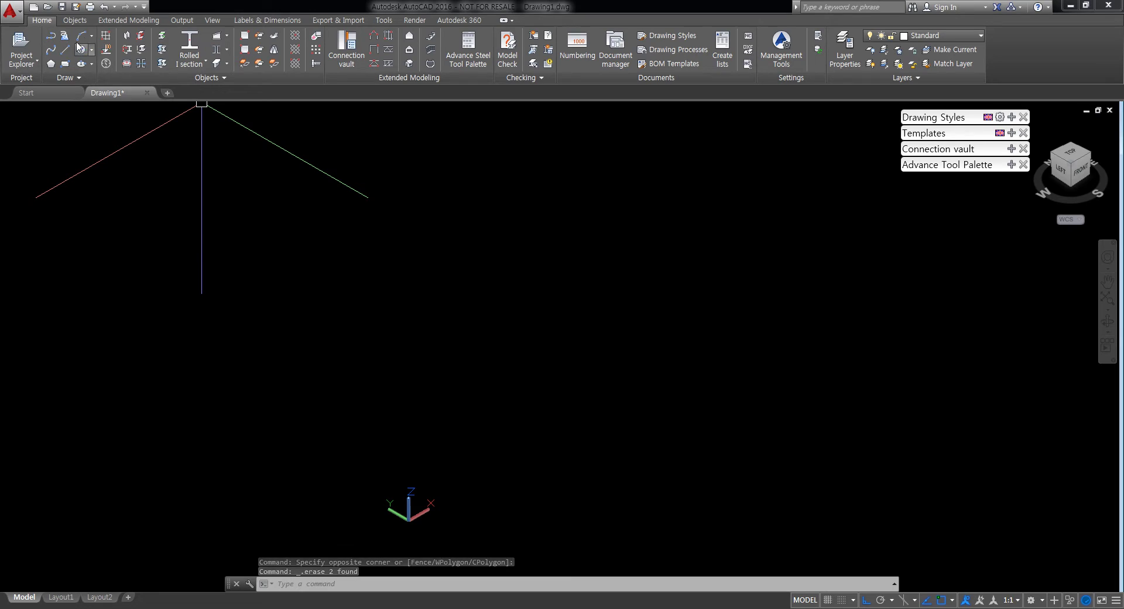
{"action": "left_click", "coordinate": [222, 77]}
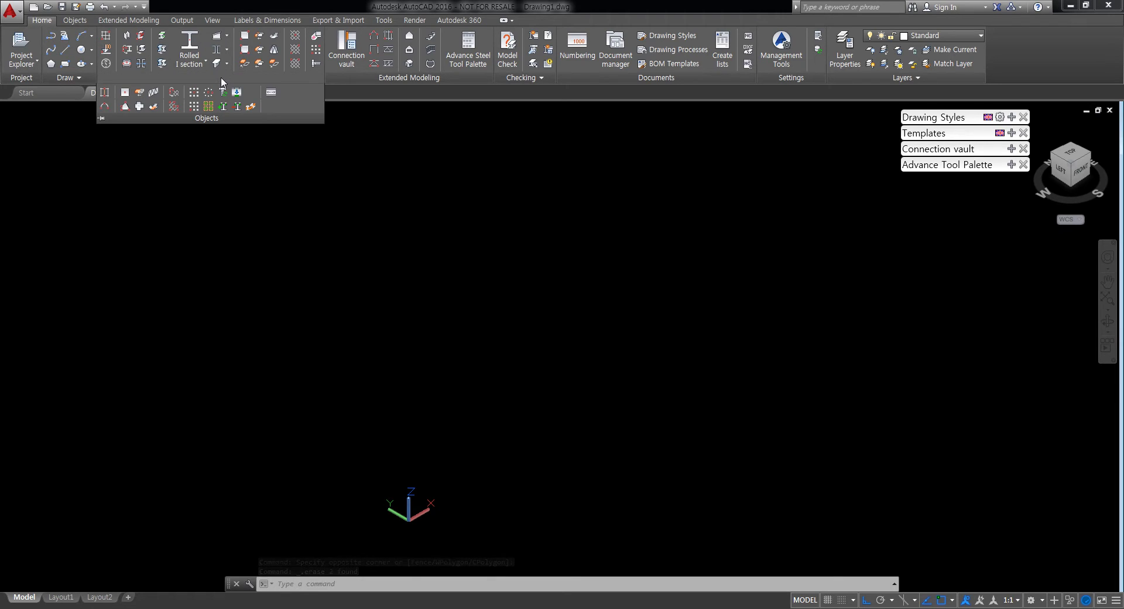
{"action": "left_click", "coordinate": [305, 171]}
{"action": "key", "text": "Escape"}
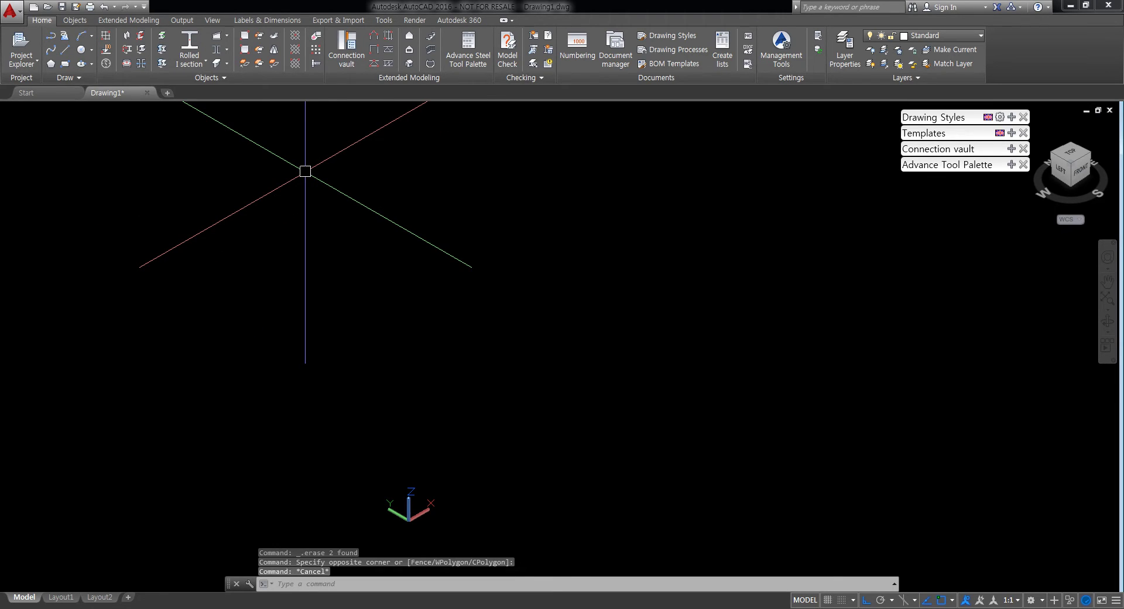
{"action": "left_click", "coordinate": [223, 78]}
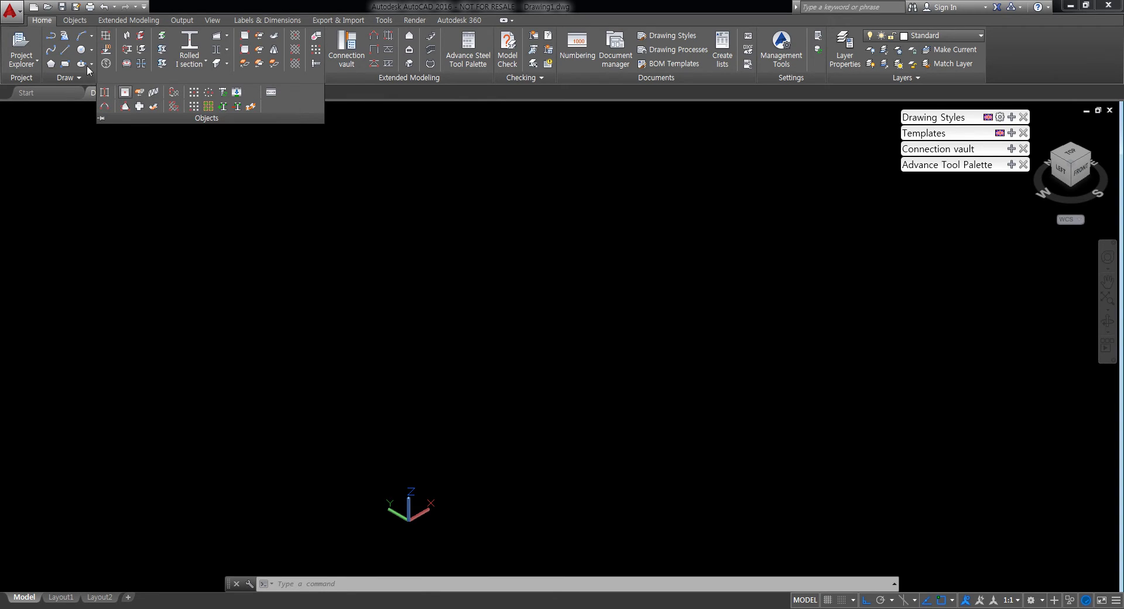
Step: Begin a grid axis sequence with a 10000 line from 0,0,0 along Y and the group direction along X
{"action": "left_click", "coordinate": [81, 21]}
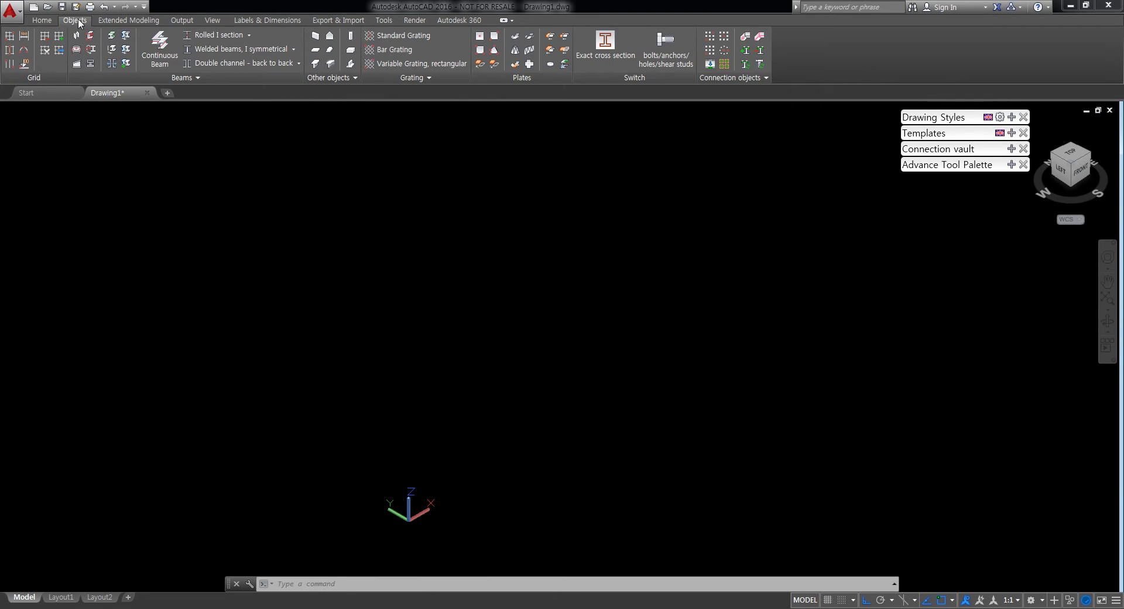
{"action": "left_click", "coordinate": [24, 39]}
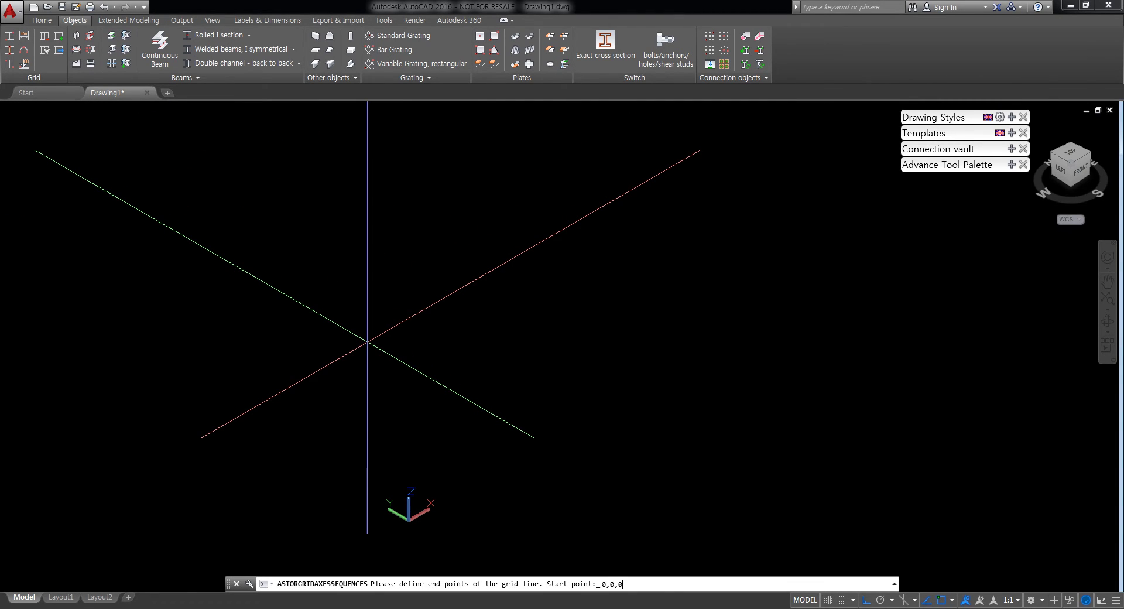
{"action": "key", "text": "Return"}
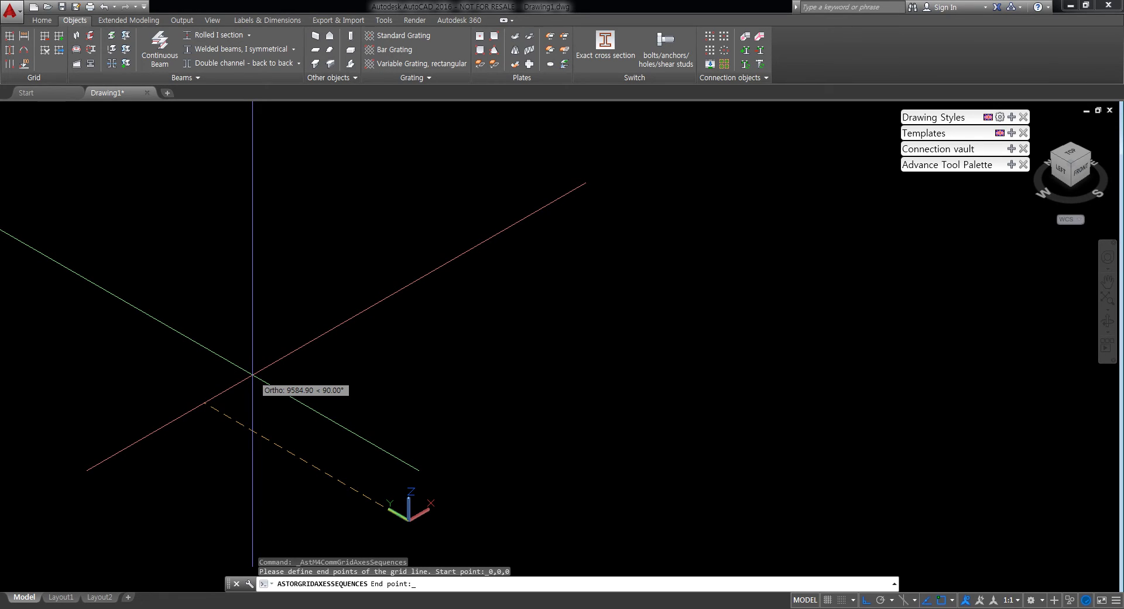
{"action": "type", "text": "10000"}
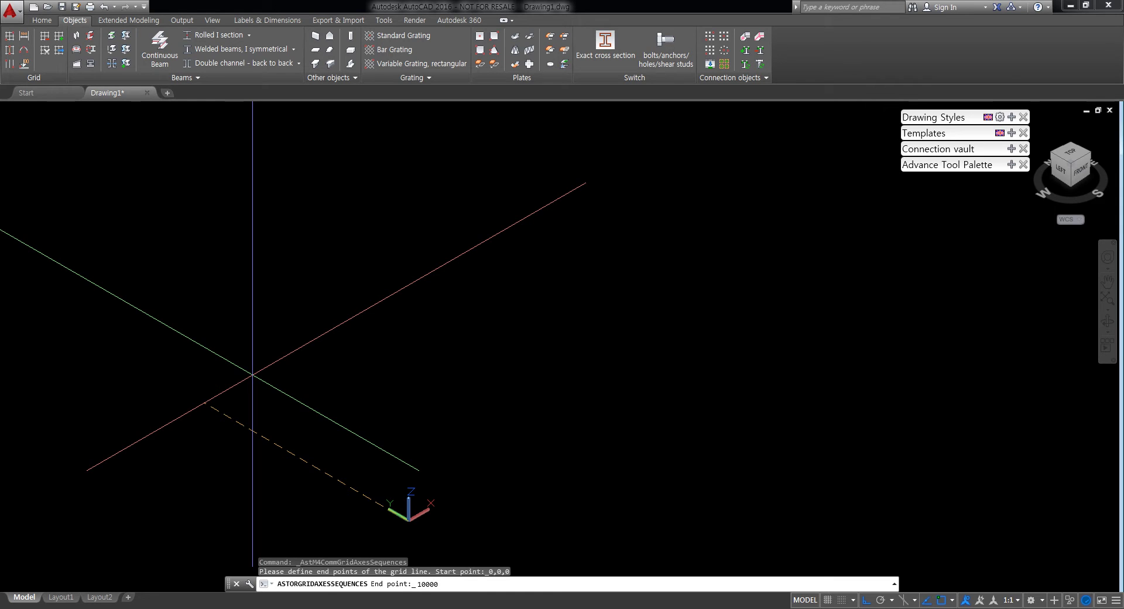
{"action": "key", "text": "Return"}
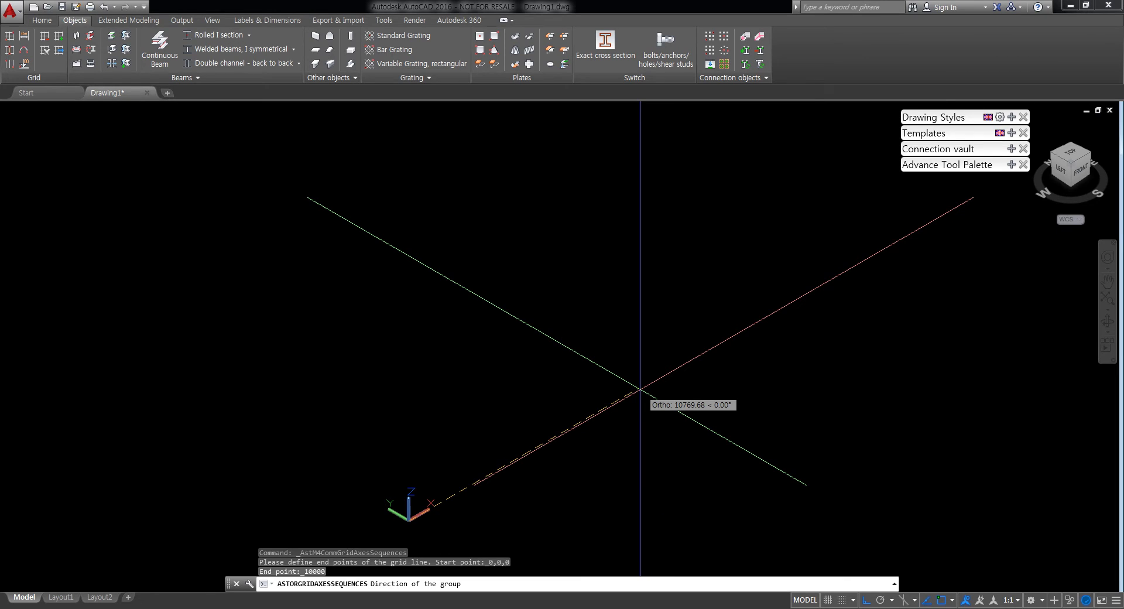
{"action": "left_click", "coordinate": [640, 389]}
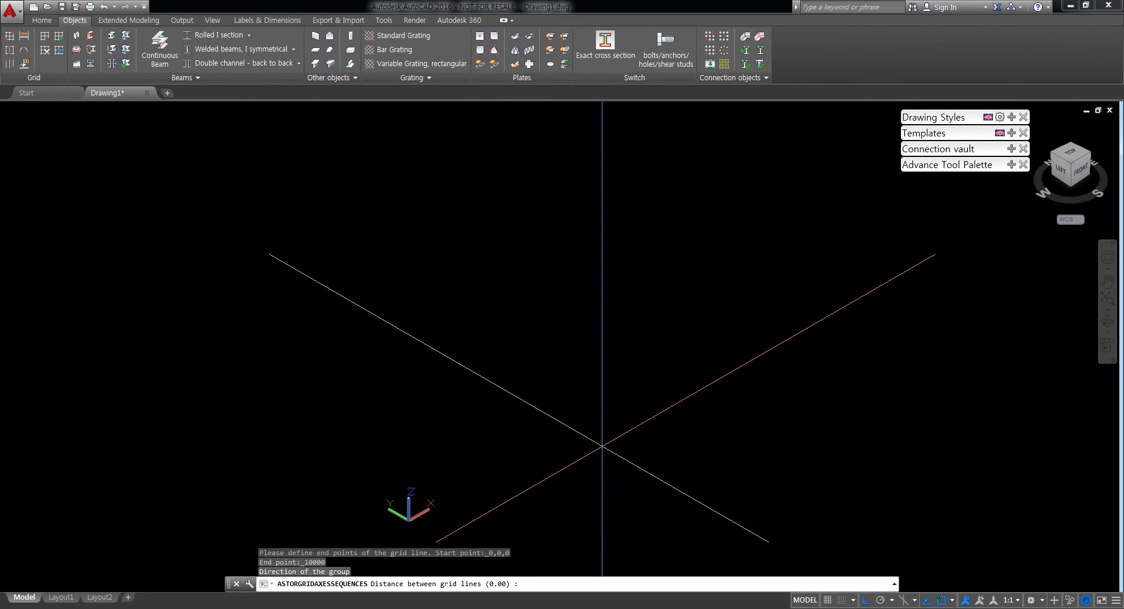
Step: Space the grid lines at 2000, 4000, 2000, 2000 and 5000 and finish the sequence with its default label settings
{"action": "key", "text": "Return"}
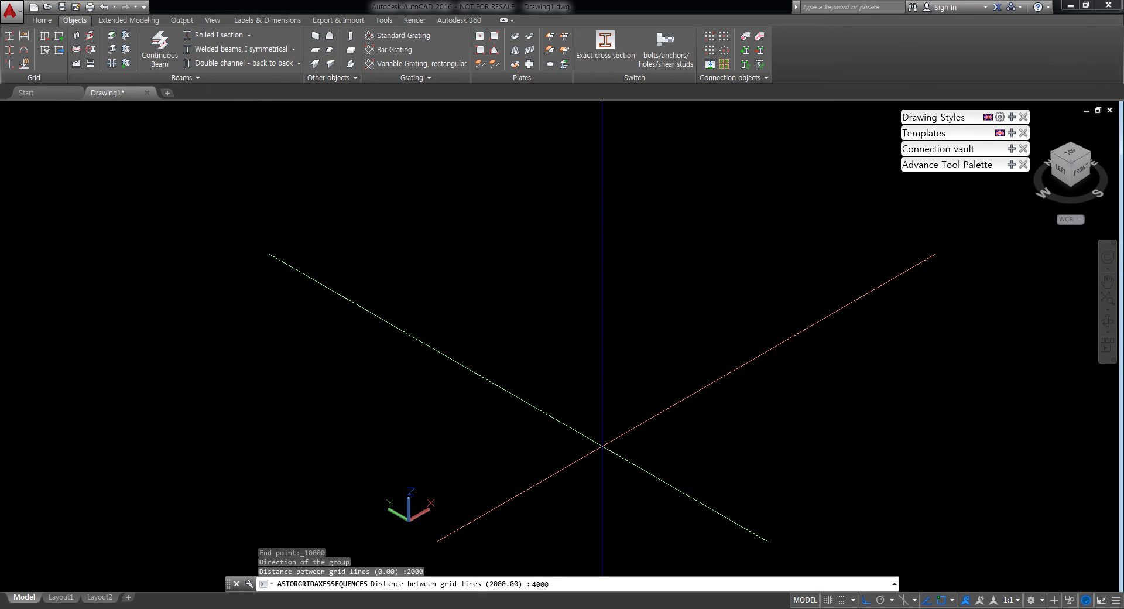
{"action": "type", "text": "4000"}
{"action": "key", "text": "Return"}
{"action": "type", "text": "2000"}
{"action": "key", "text": "Return"}
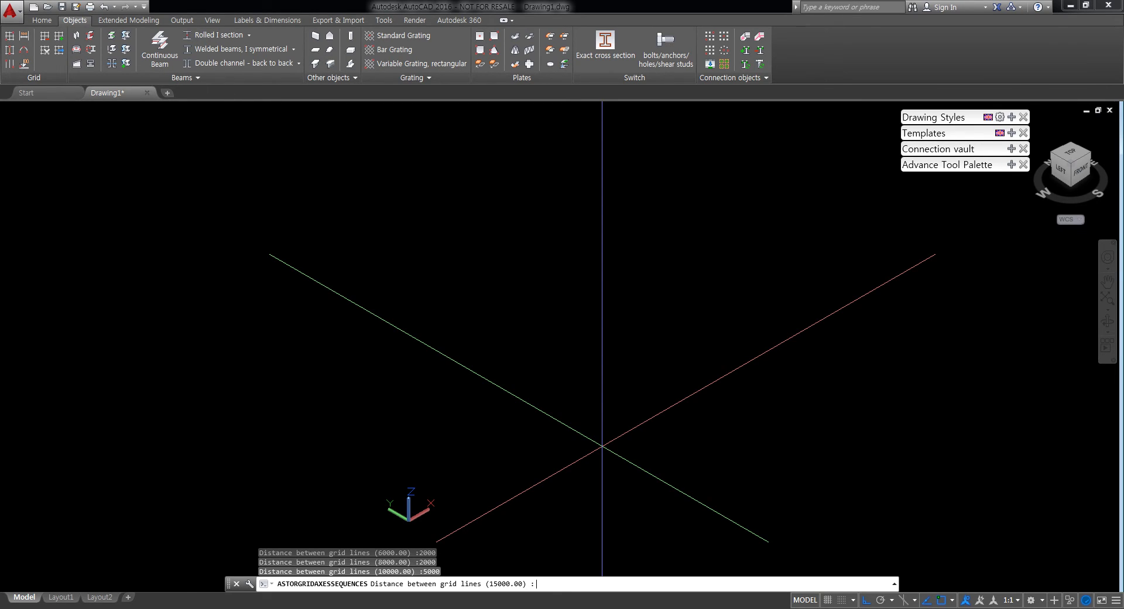
{"action": "key", "text": "Return"}
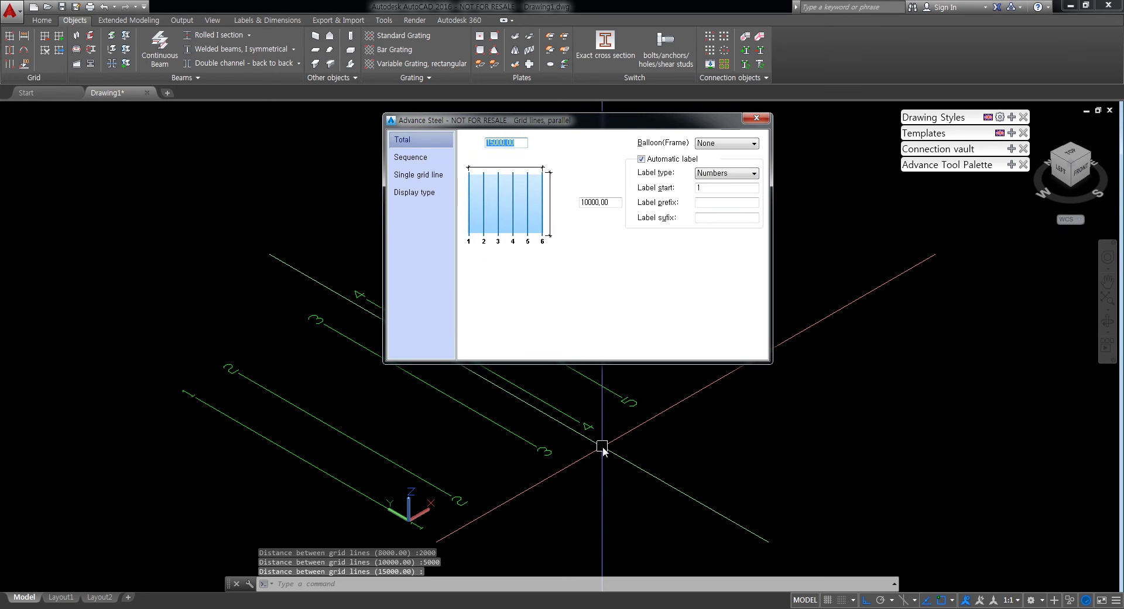
{"action": "left_click", "coordinate": [755, 119]}
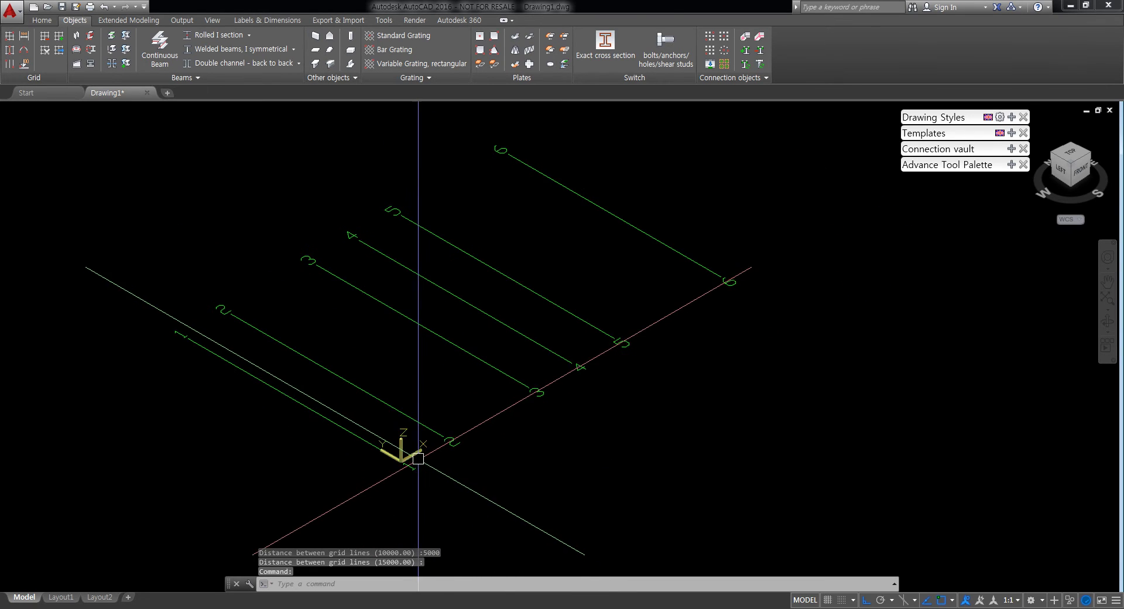
Step: Begin a crossing grid axis sequence from the origin to the near end of line 6, with the group direction along Y
{"action": "middle_click_drag", "start_coordinate": [690, 369], "coordinate": [683, 404]}
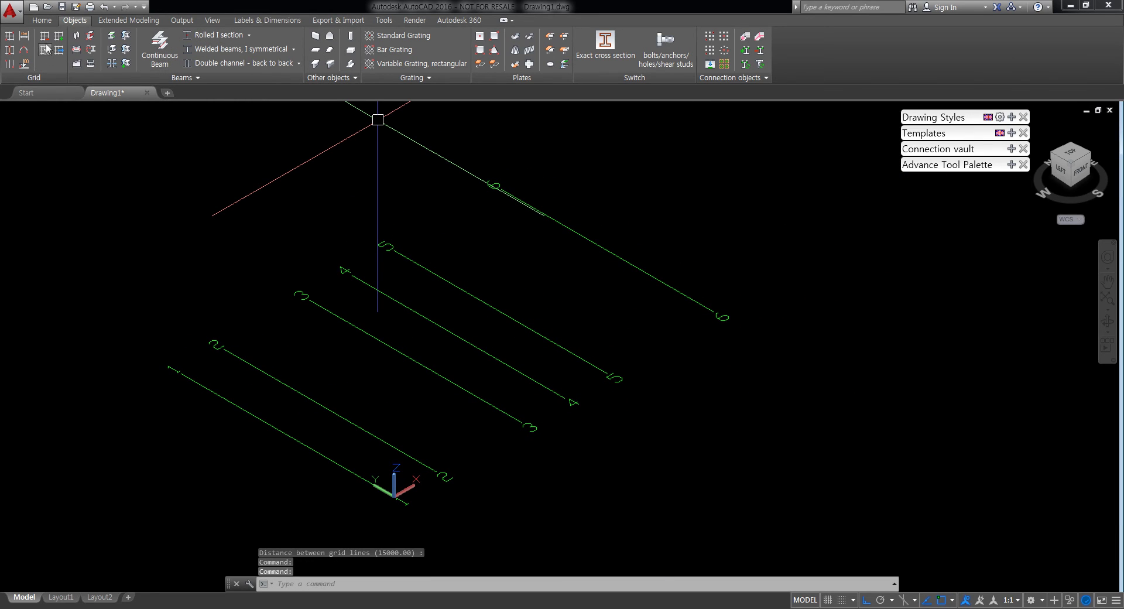
{"action": "left_click", "coordinate": [25, 39]}
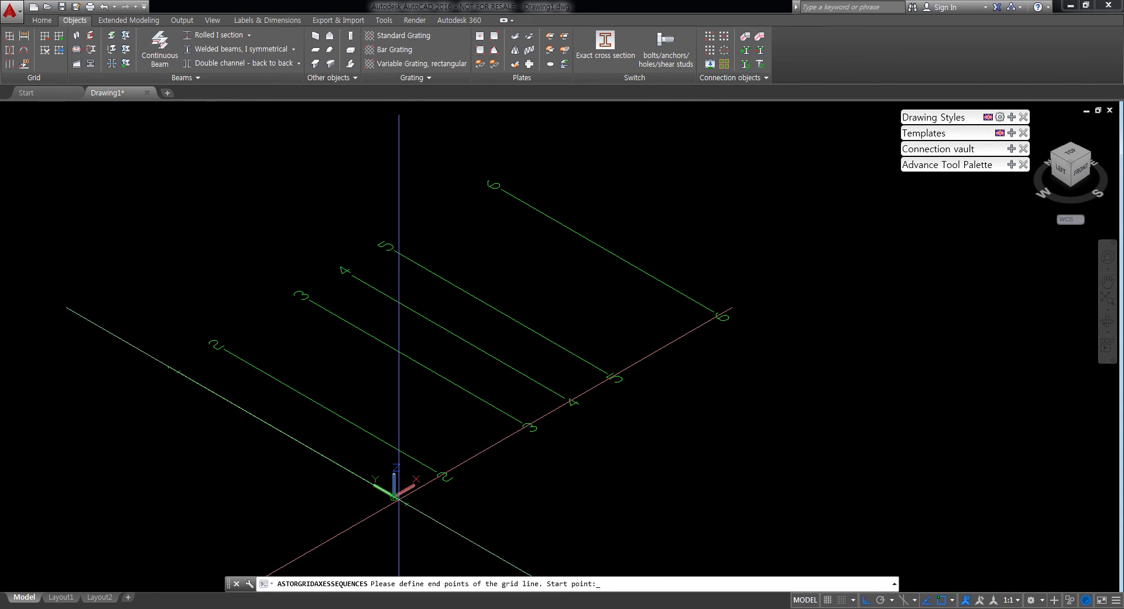
{"action": "left_click", "coordinate": [393, 490]}
{"action": "left_click", "coordinate": [722, 317]}
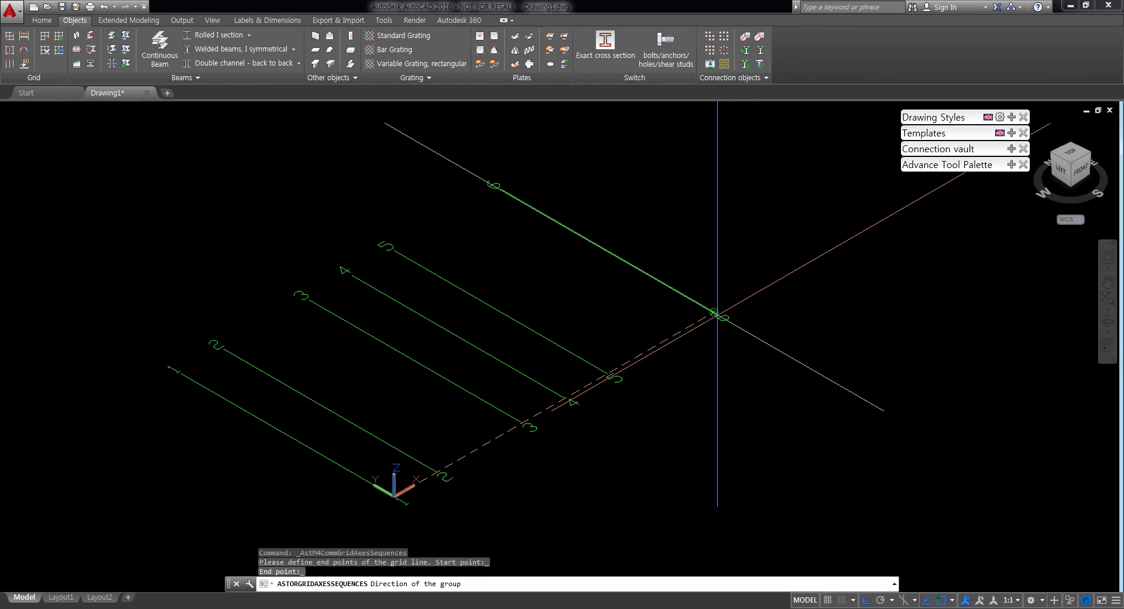
{"action": "left_click", "coordinate": [214, 323]}
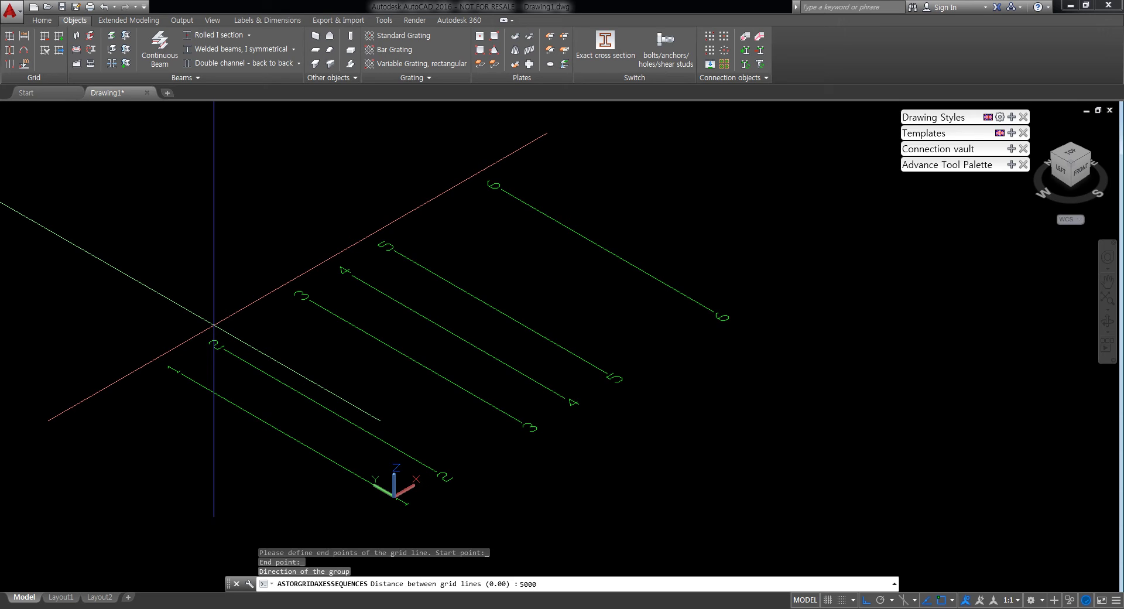
Step: Space the crossing grid lines at 5000 and 5000 and finish the sequence with its default label settings
{"action": "key", "text": "Return"}
{"action": "type", "text": "5000"}
{"action": "key", "text": "Return"}
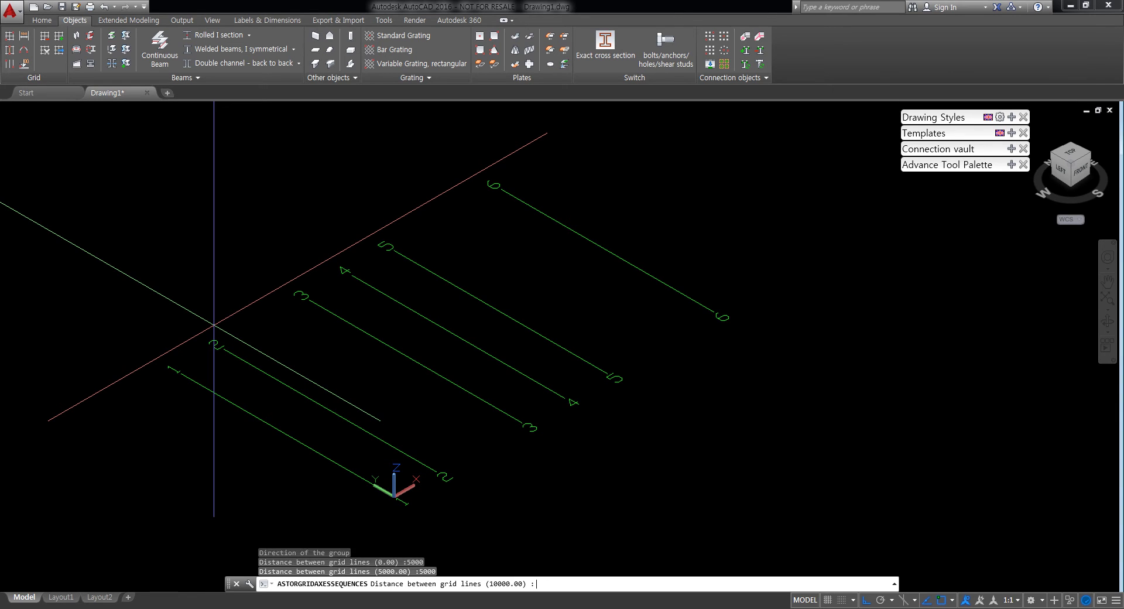
{"action": "key", "text": "Return"}
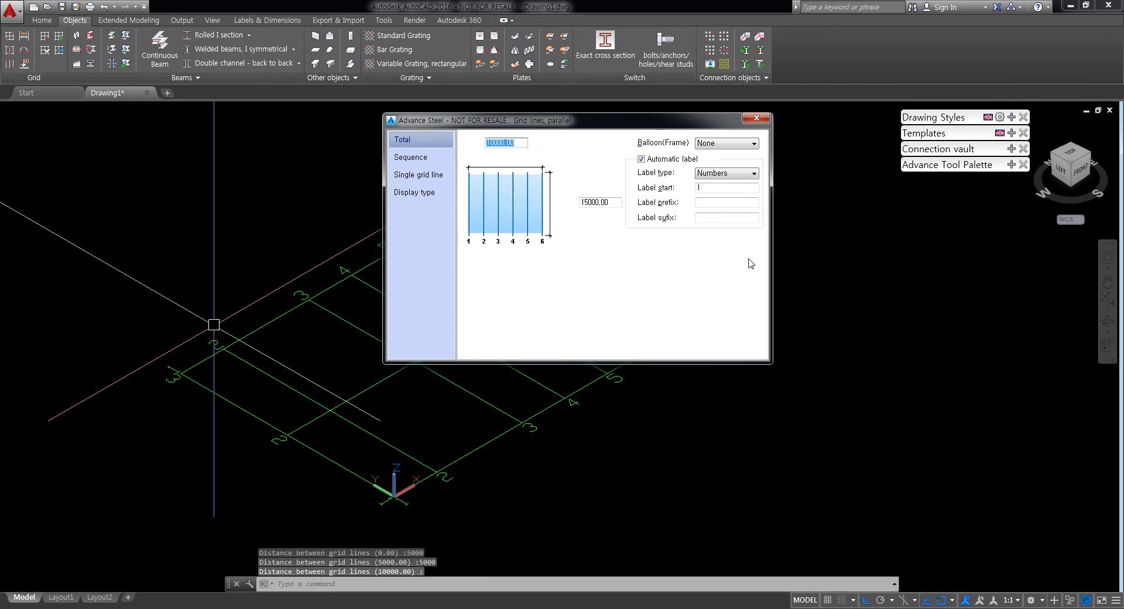
{"action": "left_click", "coordinate": [757, 119]}
{"action": "mouse_move", "coordinate": [648, 451]}
{"action": "middle_mouse_down"}
{"action": "mouse_move", "coordinate": [590, 466]}
{"action": "mouse_move", "coordinate": [665, 413]}
{"action": "mouse_move", "coordinate": [582, 499]}
{"action": "middle_mouse_up"}
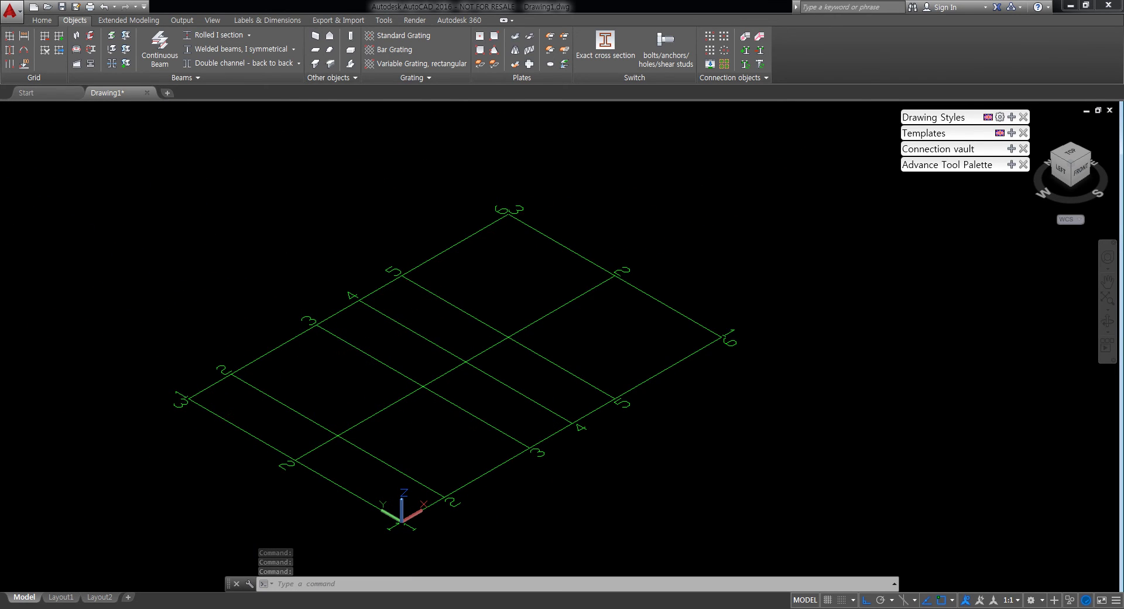
{"action": "middle_click_drag", "start_coordinate": [316, 365], "coordinate": [296, 367]}
{"action": "left_click", "coordinate": [760, 436]}
{"action": "left_click", "coordinate": [551, 286]}
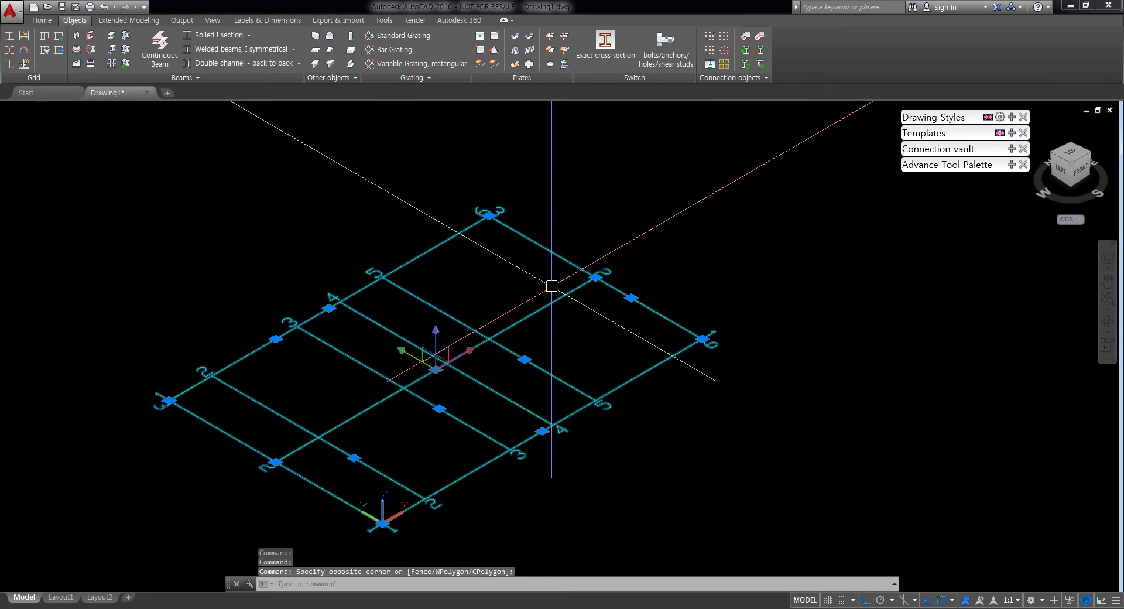
{"action": "type", "text": "c"}
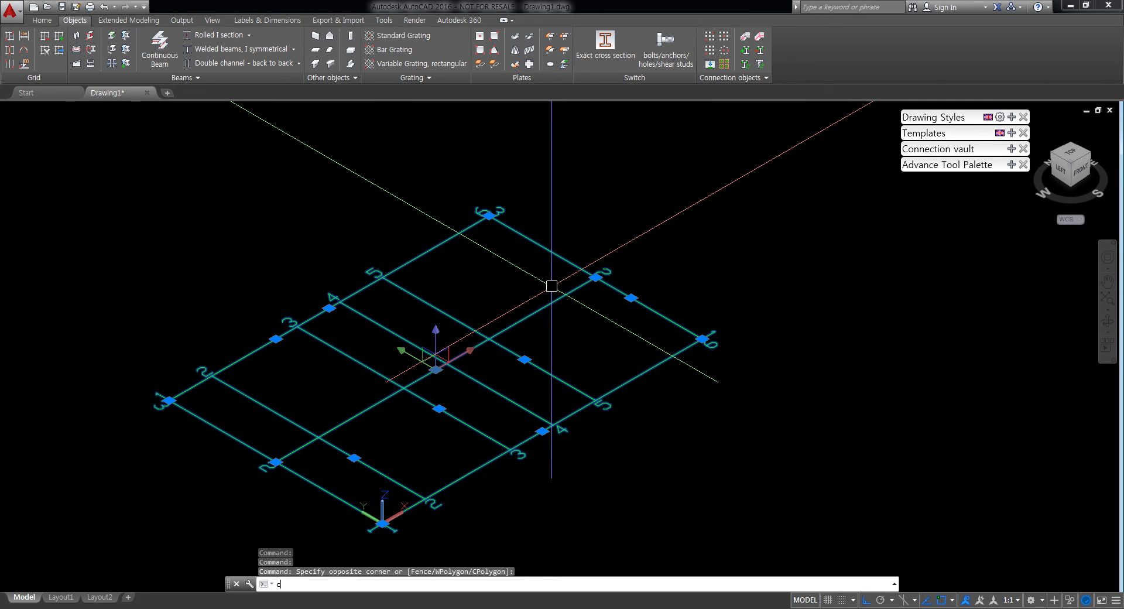
{"action": "key", "text": "Return"}
{"action": "left_click", "coordinate": [776, 466]}
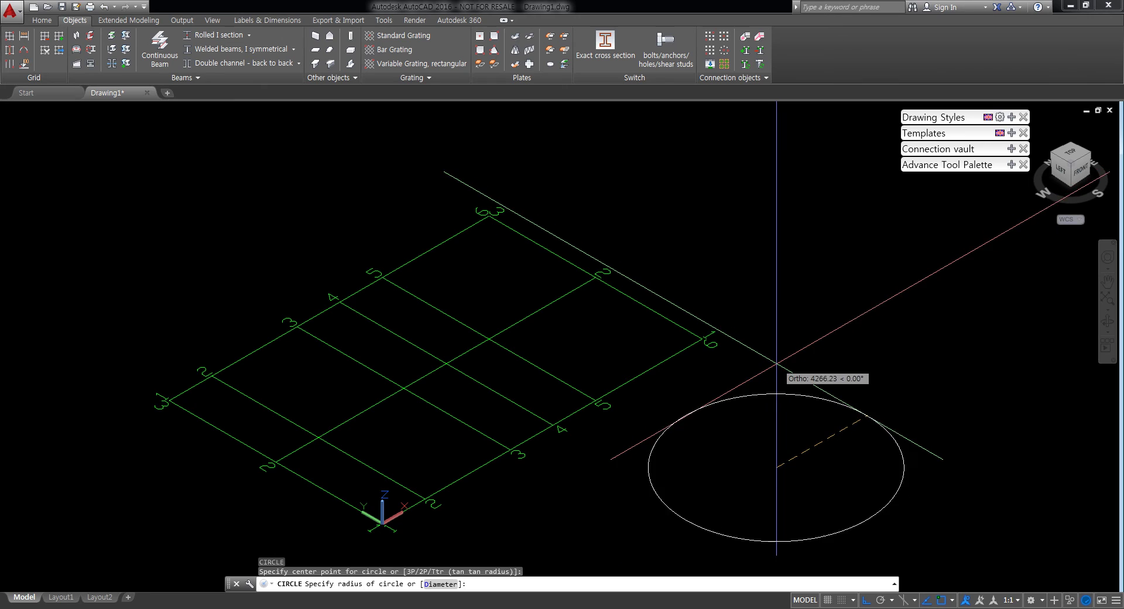
{"action": "key", "text": "Escape"}
Step: Copy both grid axis groups vertically along +Z to heights of 3900 and 8000 above the original
{"action": "left_click", "coordinate": [748, 427]}
{"action": "left_click", "coordinate": [630, 298]}
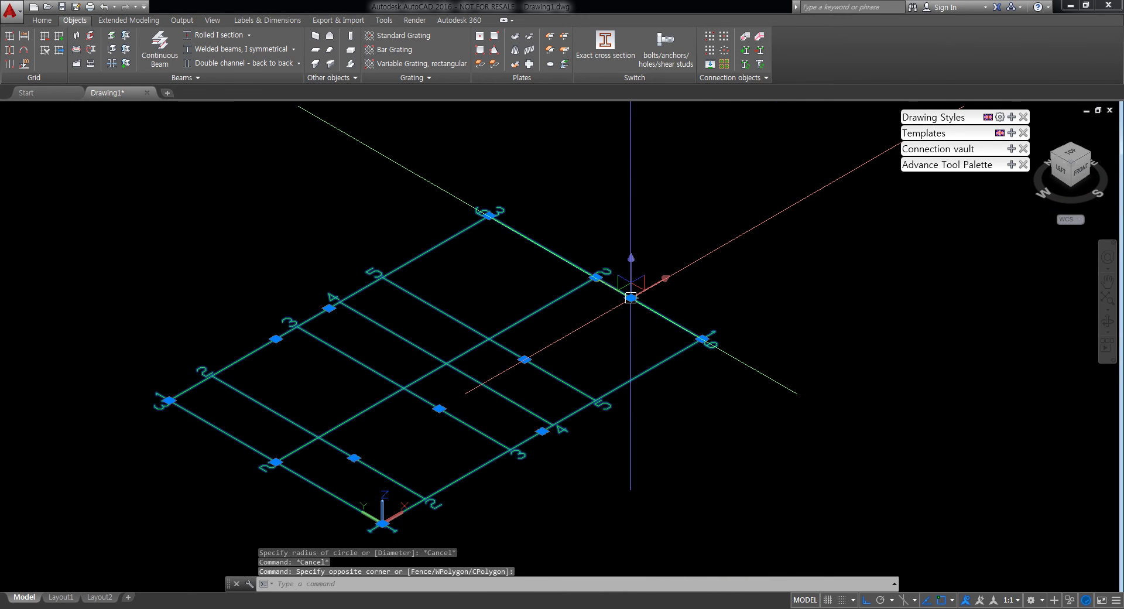
{"action": "type", "text": "co"}
{"action": "key", "text": "Return"}
{"action": "left_click", "coordinate": [755, 455]}
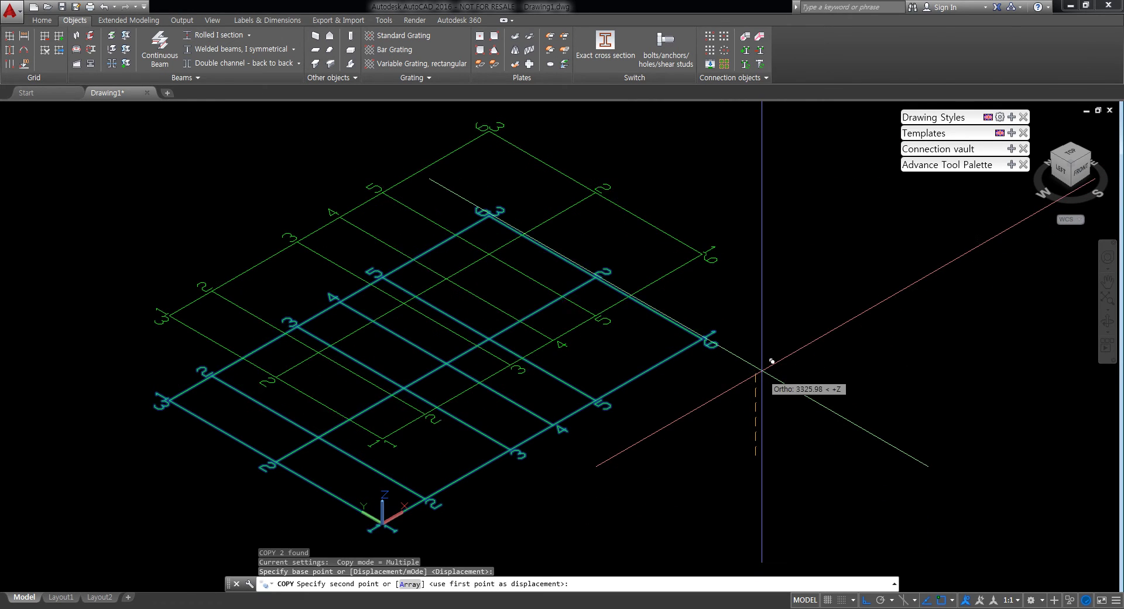
{"action": "type", "text": "3900"}
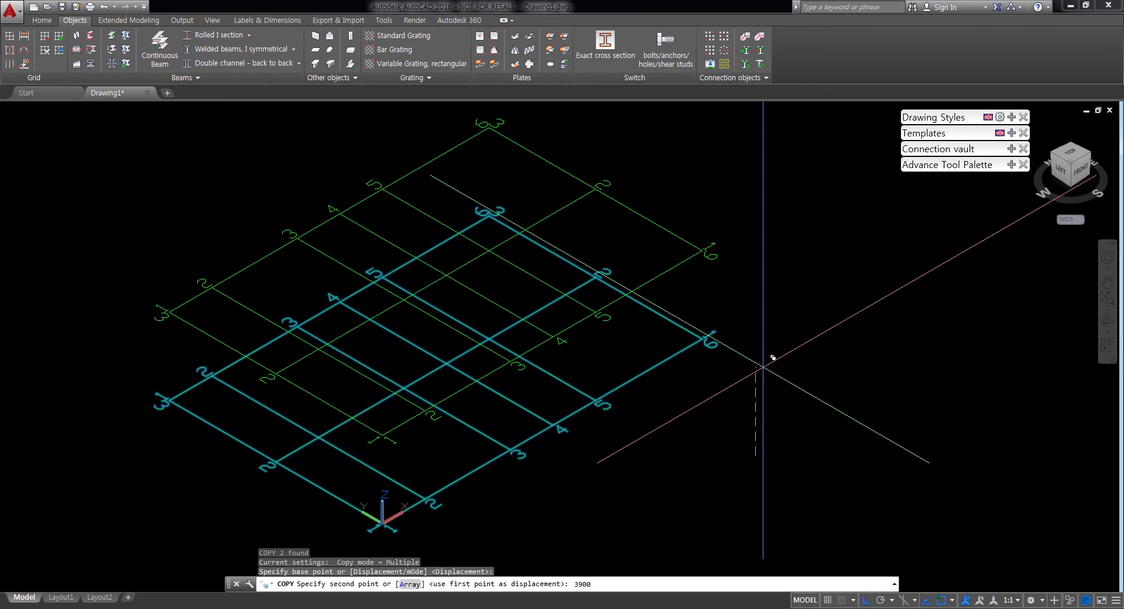
{"action": "key", "text": "Return"}
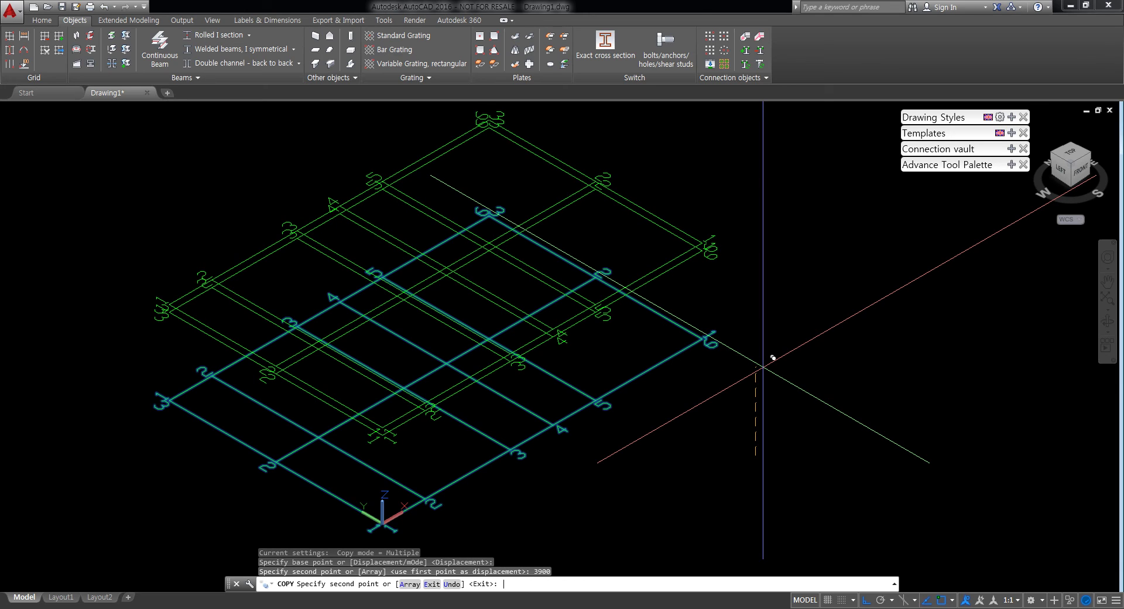
{"action": "type", "text": "8000"}
{"action": "key", "text": "Return"}
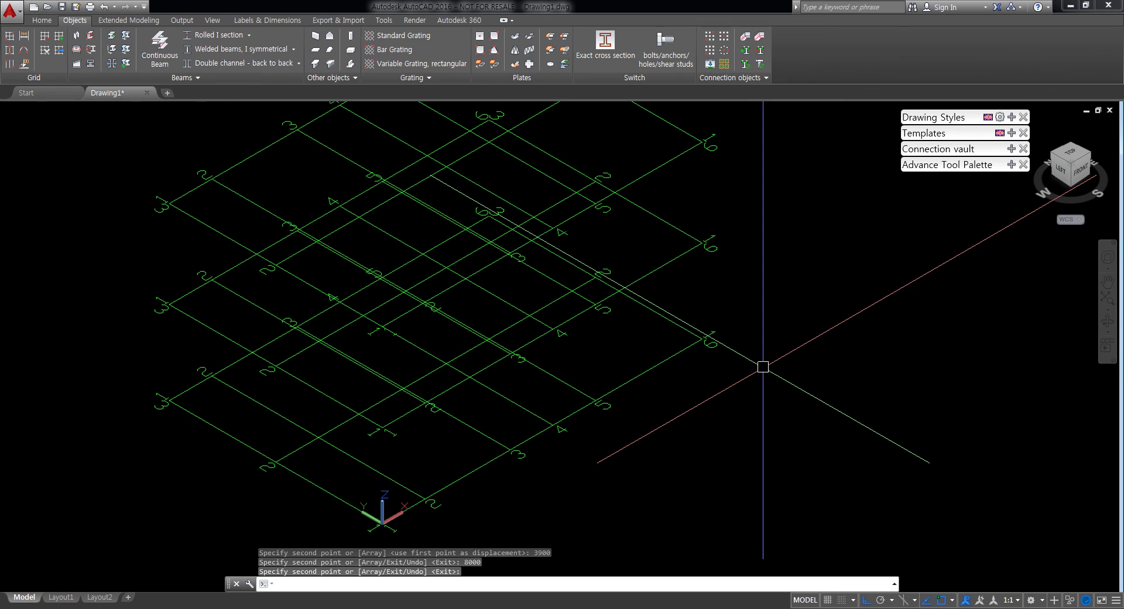
{"action": "key", "text": "Return"}
Step: Select the two upper copied grid levels, assign them to the Grid1 layer and clear the selection
{"action": "middle_click_drag", "start_coordinate": [757, 336], "coordinate": [708, 363], "text": "shift"}
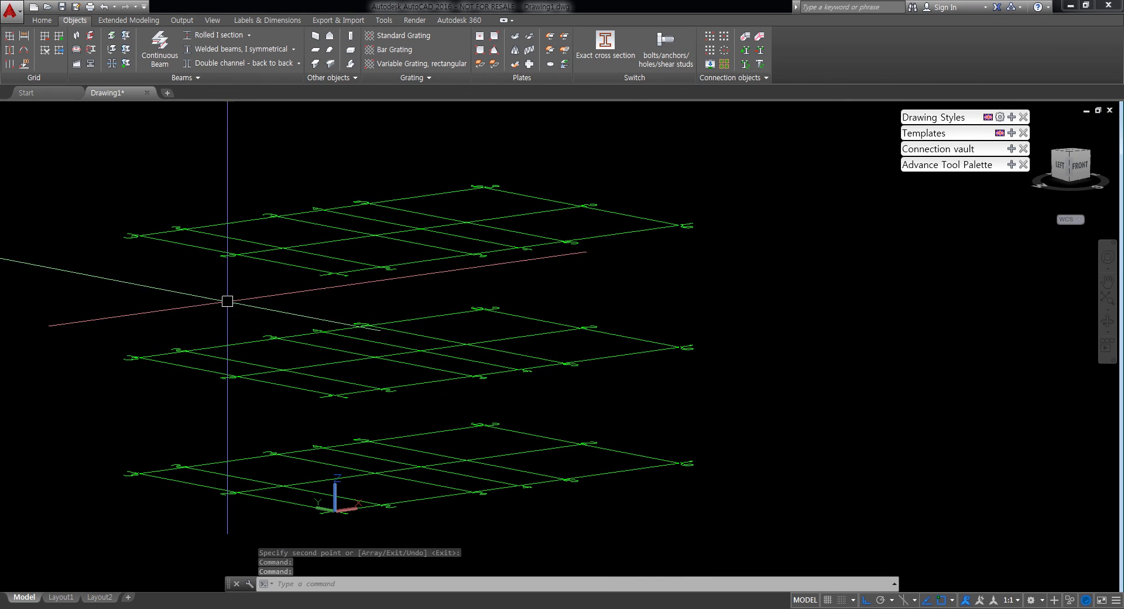
{"action": "left_click", "coordinate": [753, 386]}
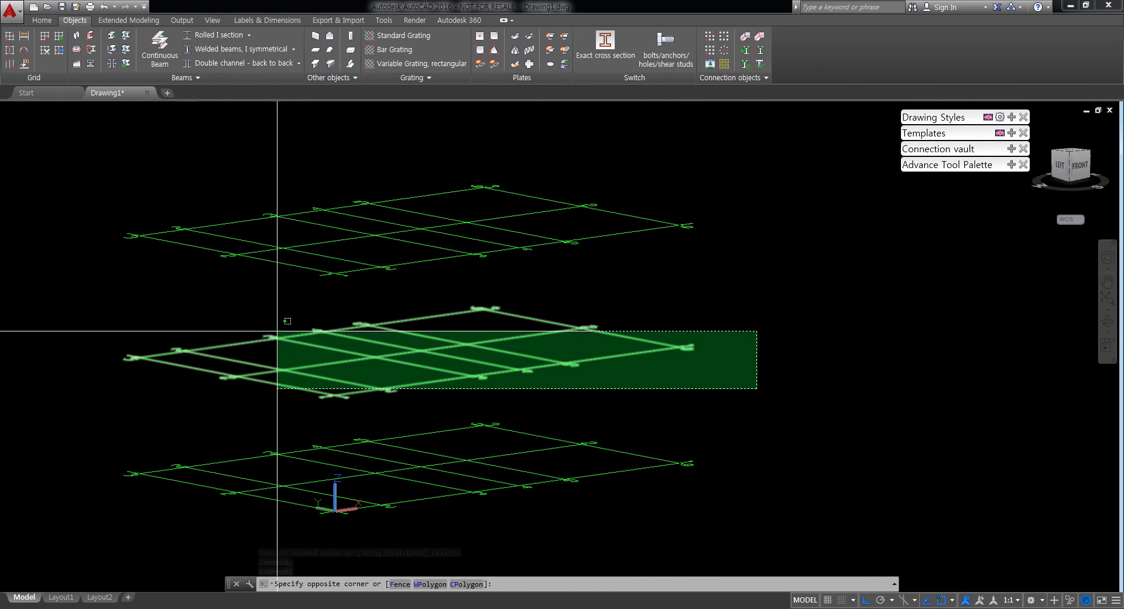
{"action": "left_click", "coordinate": [85, 146]}
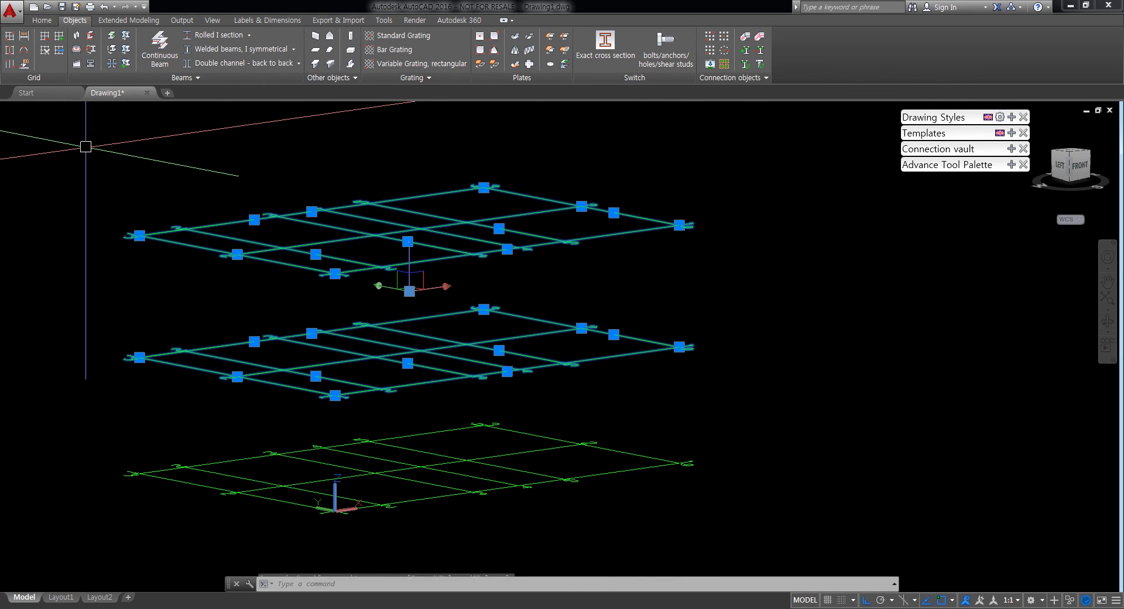
{"action": "left_click", "coordinate": [37, 21]}
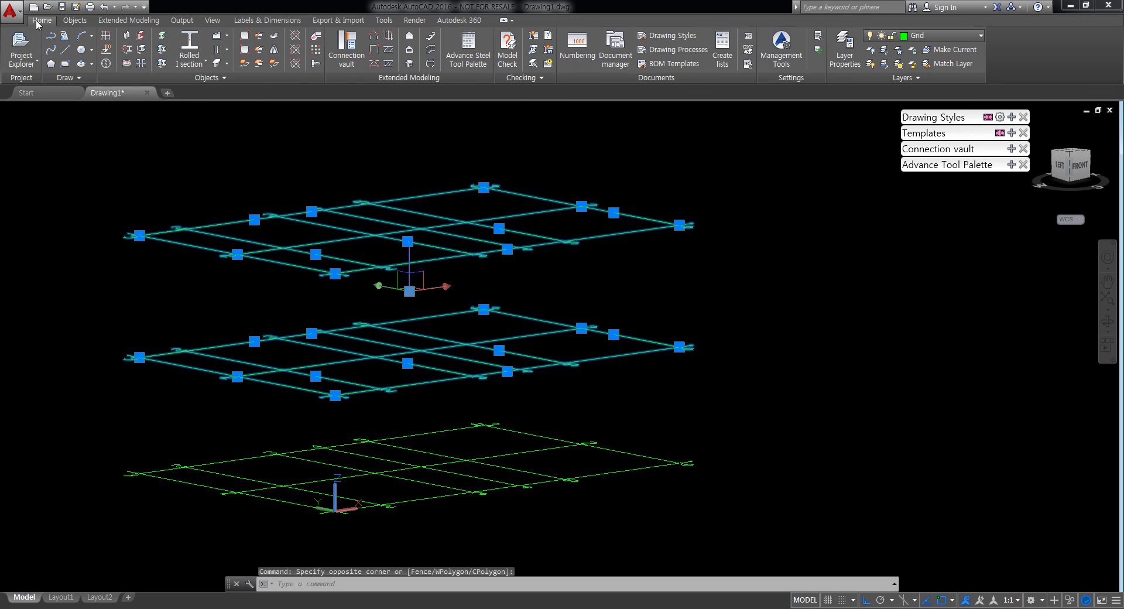
{"action": "left_click", "coordinate": [971, 34]}
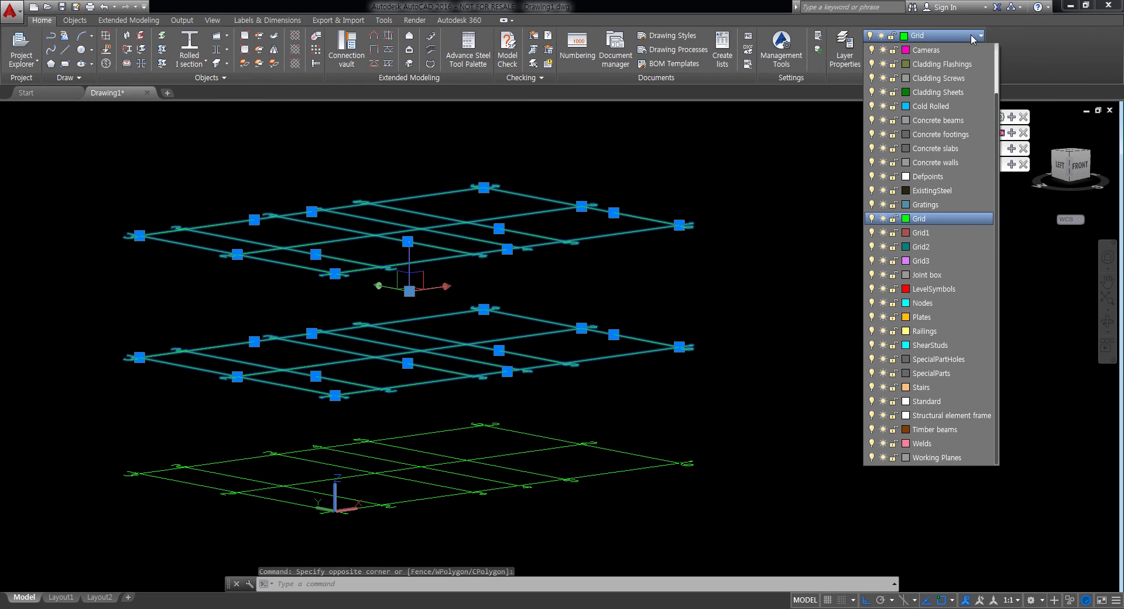
{"action": "left_click", "coordinate": [919, 232]}
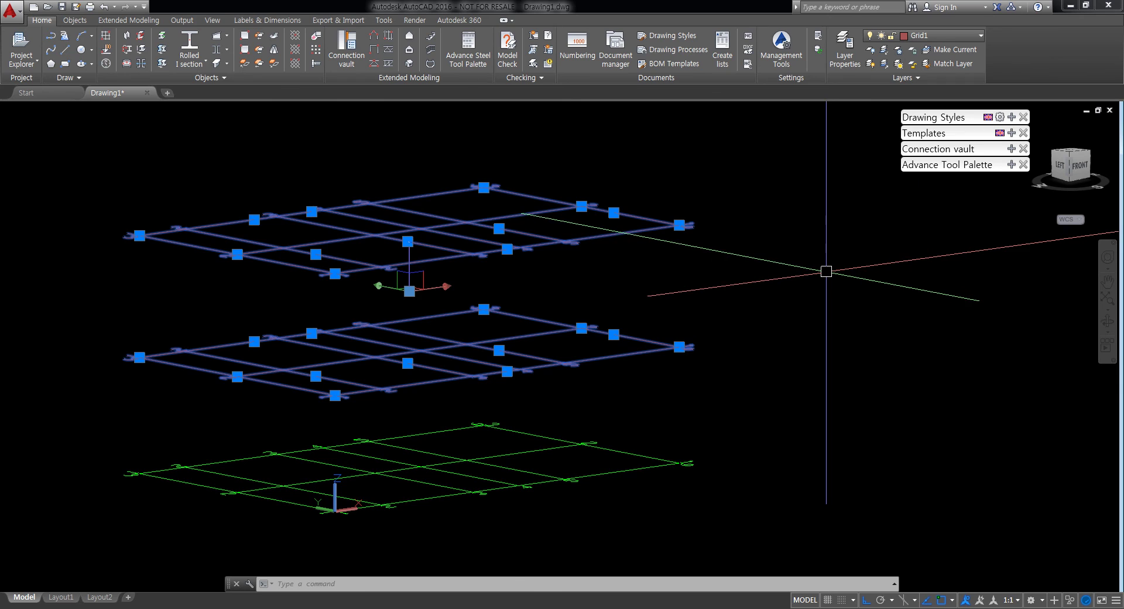
{"action": "key", "text": "Escape"}
{"action": "key", "text": "Escape"}
Step: Turn off the Grid1 layer by picking one of the upper grids, leaving the base grid in view
{"action": "middle_click_drag", "start_coordinate": [758, 271], "coordinate": [660, 318], "text": "shift"}
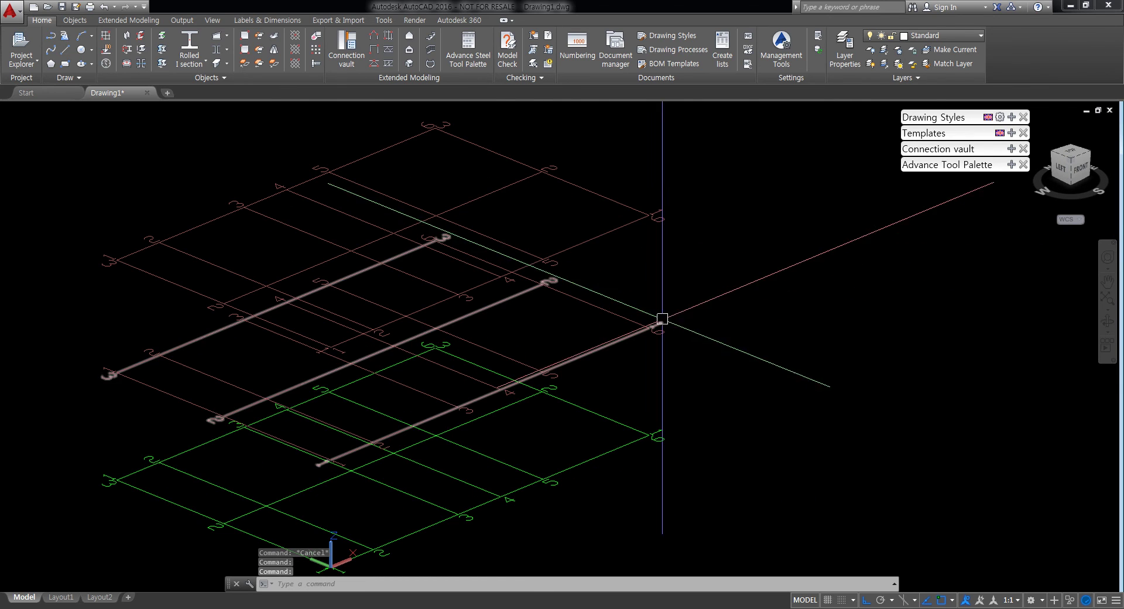
{"action": "left_click", "coordinate": [875, 54]}
{"action": "left_click", "coordinate": [609, 233]}
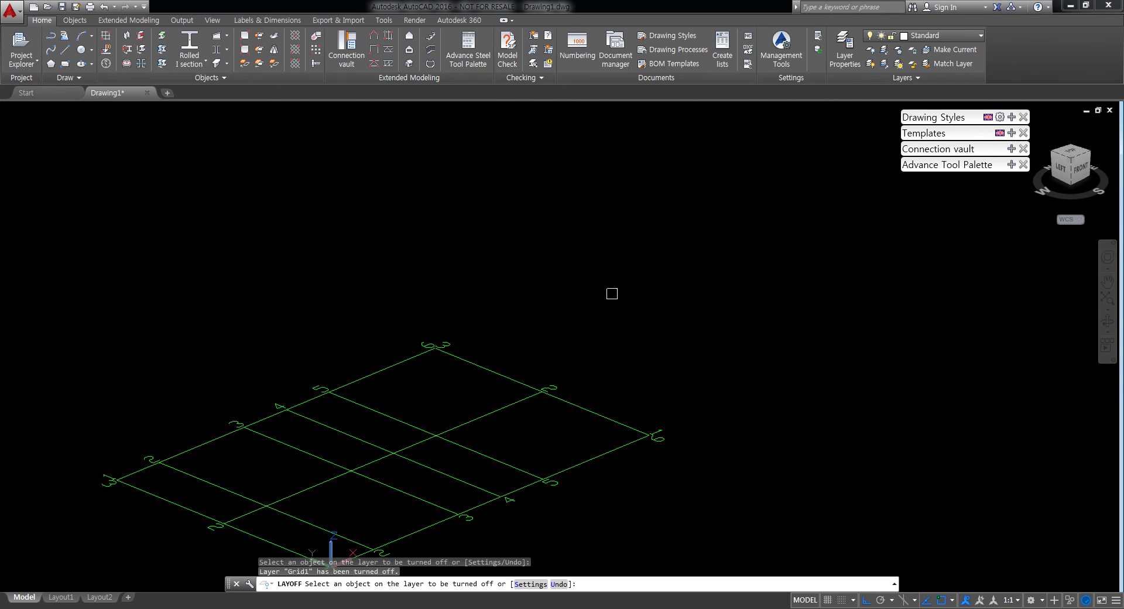
{"action": "key", "text": "Escape"}
{"action": "middle_click_drag", "start_coordinate": [655, 404], "coordinate": [728, 414]}
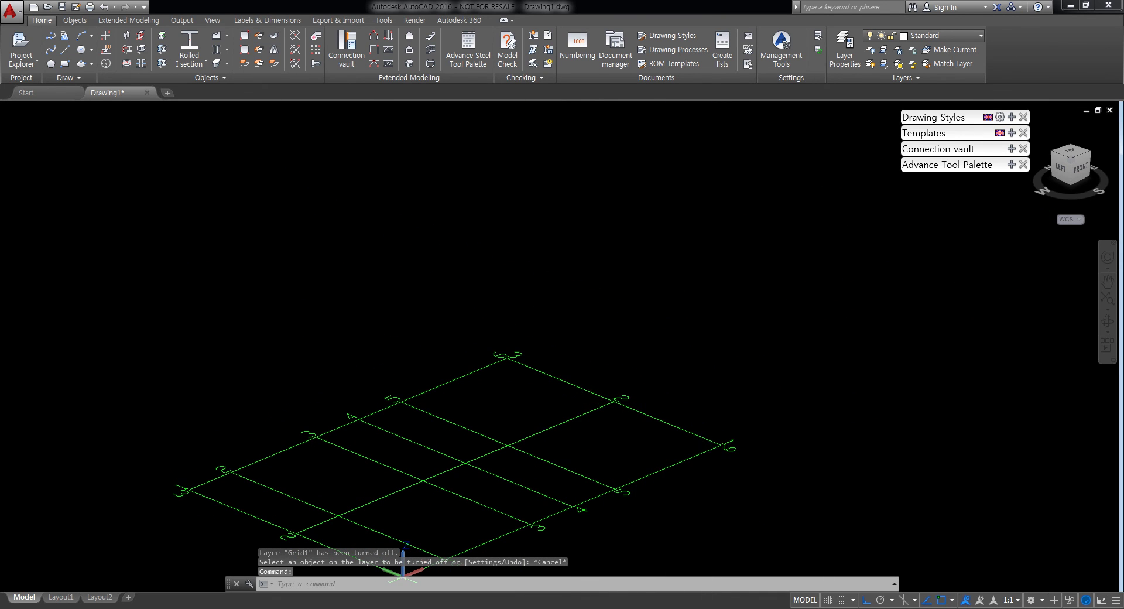
{"action": "middle_click_drag", "start_coordinate": [706, 329], "coordinate": [691, 264]}
{"action": "key", "text": "Escape"}
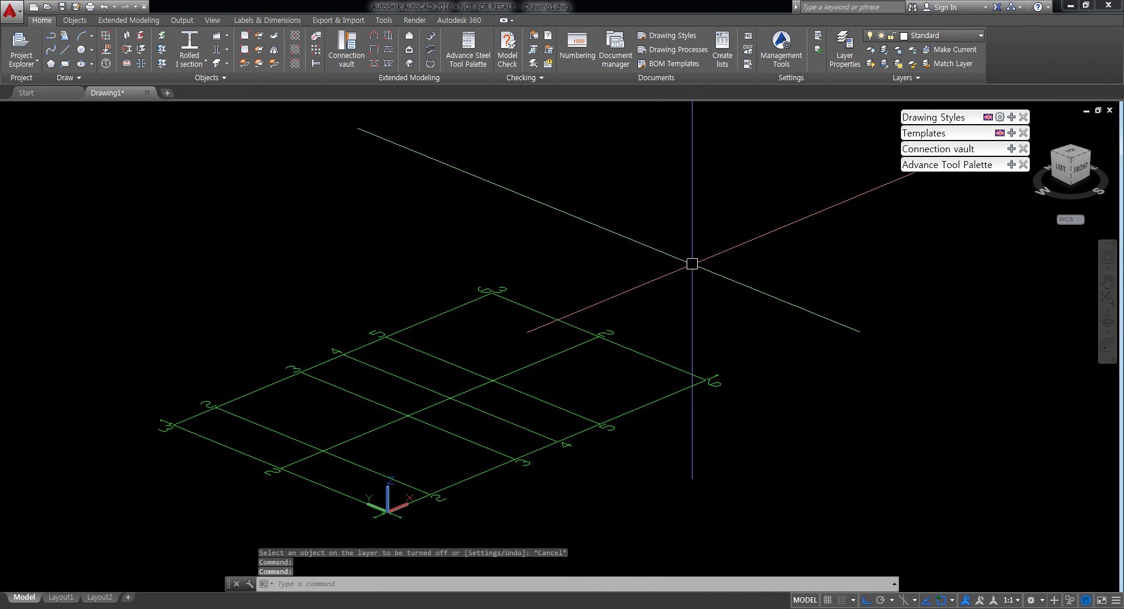